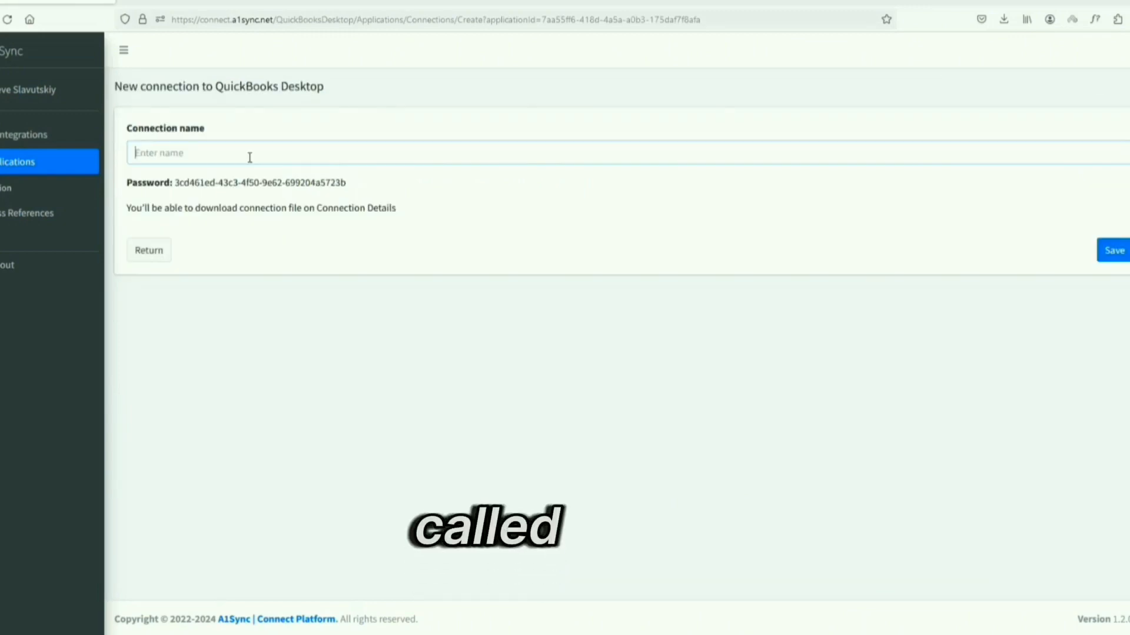
Save the new QuickBooks Desktop connection as "qb connection" and download its web connector file from the connection details.
left_click(1113, 253)
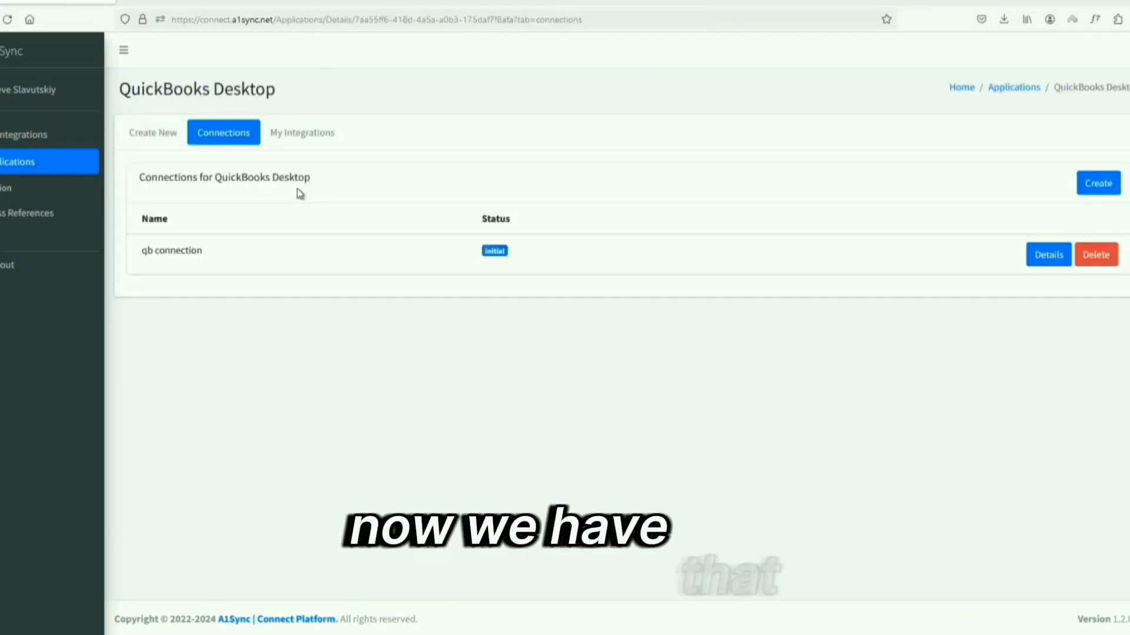
left_click(1048, 256)
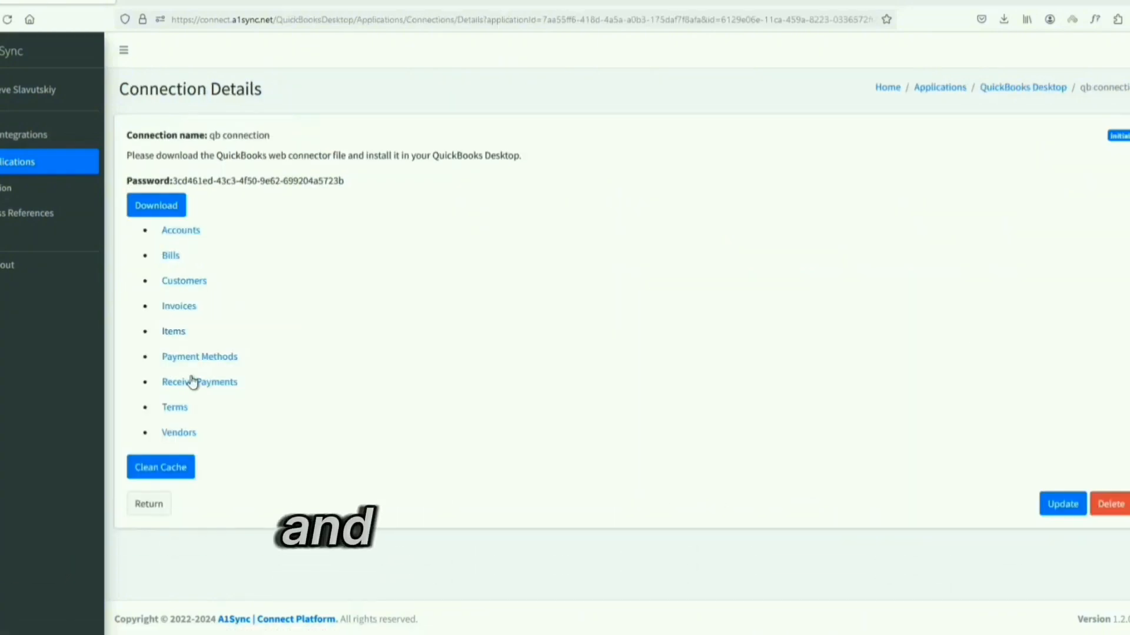
left_click(156, 205)
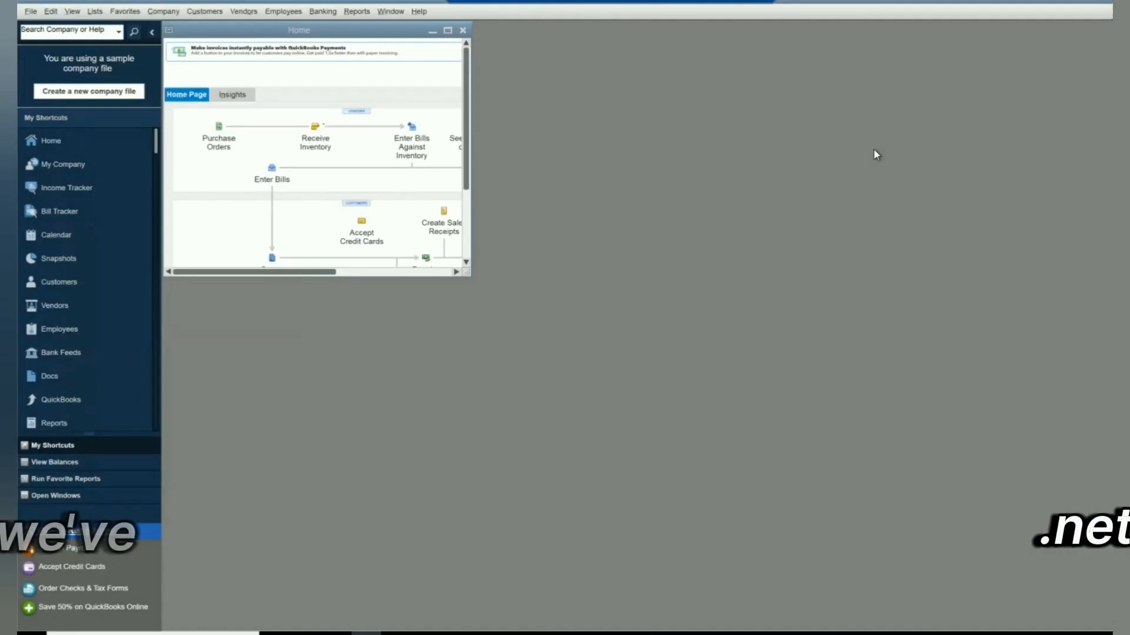
Switch to QuickBooks Desktop, open Web Connector through Update Web Services, and add the downloaded A1Sync .qwc file as an application.
left_click(31, 12)
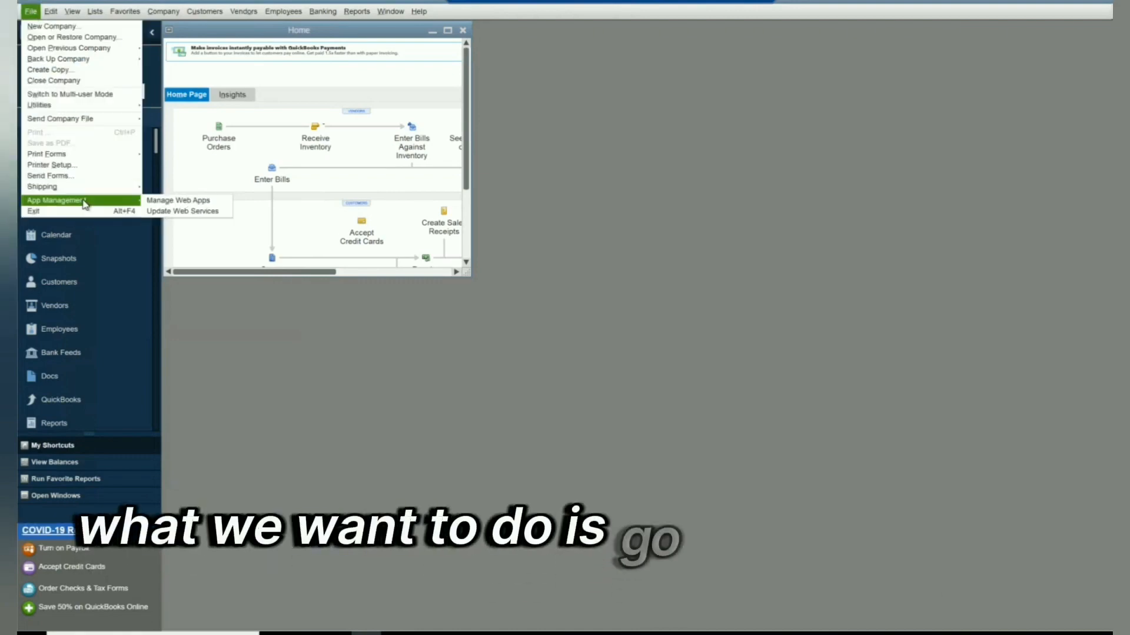
left_click(166, 211)
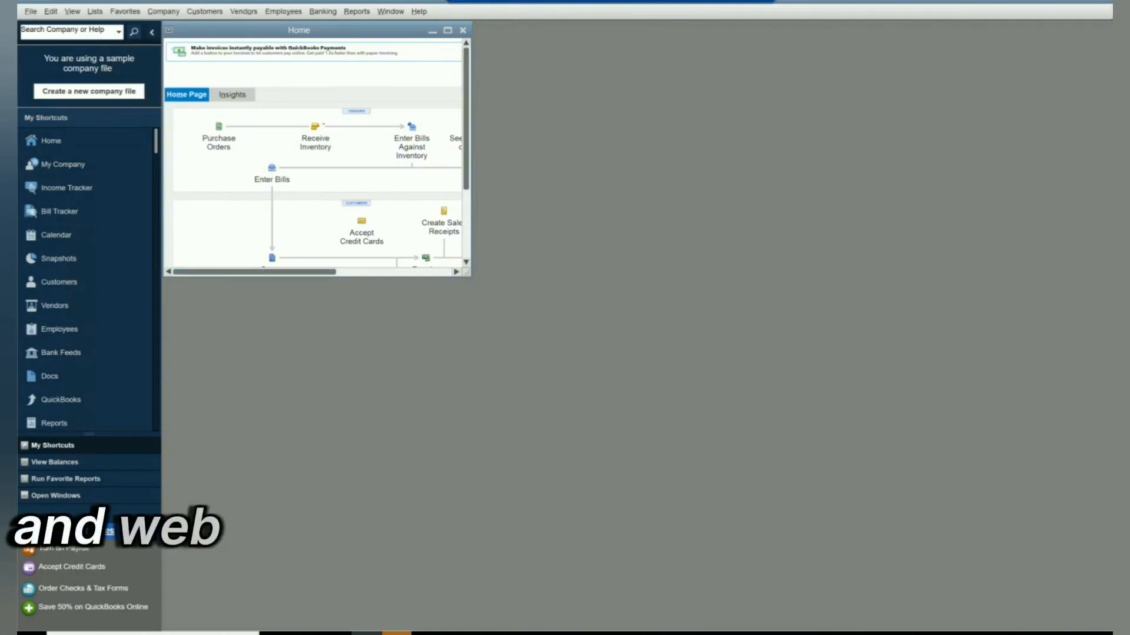
left_click(396, 634)
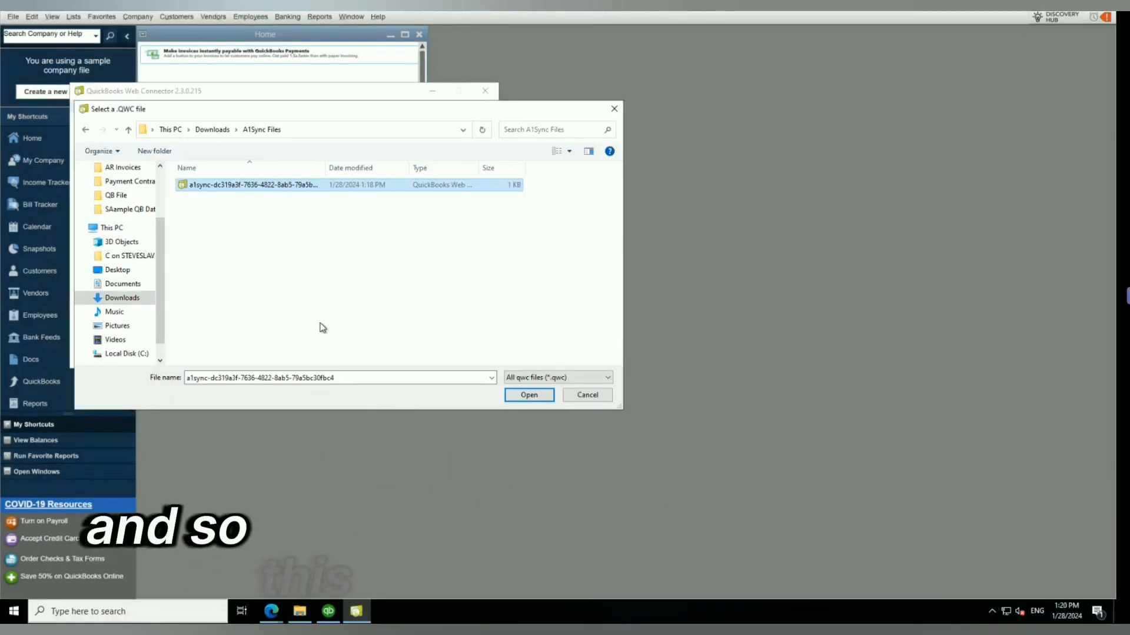
left_click(529, 395)
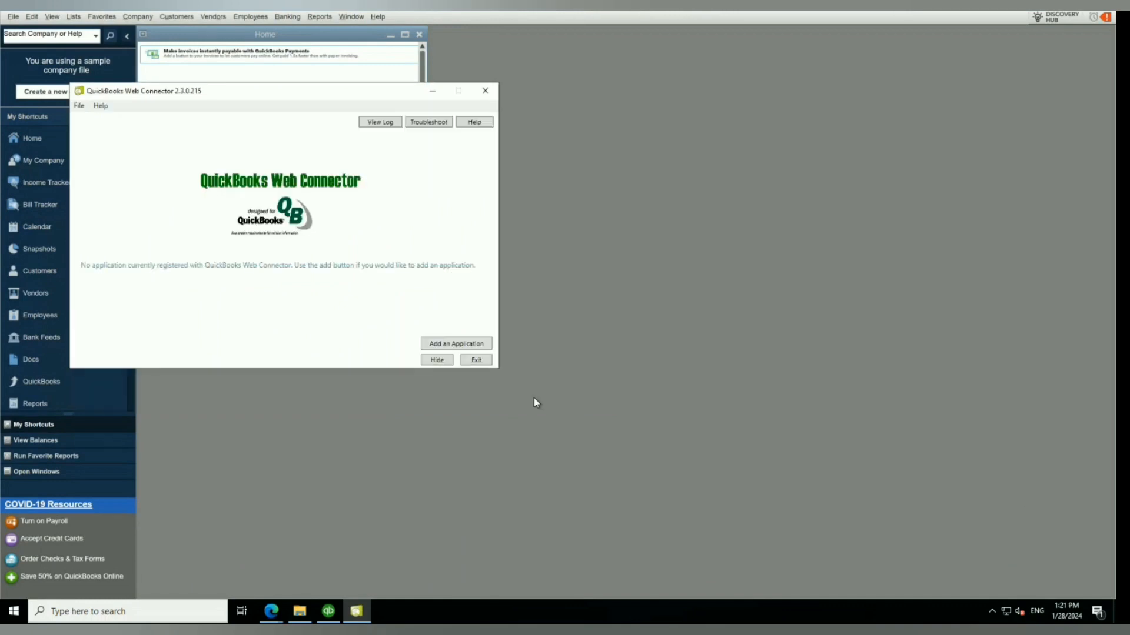
left_click(227, 410)
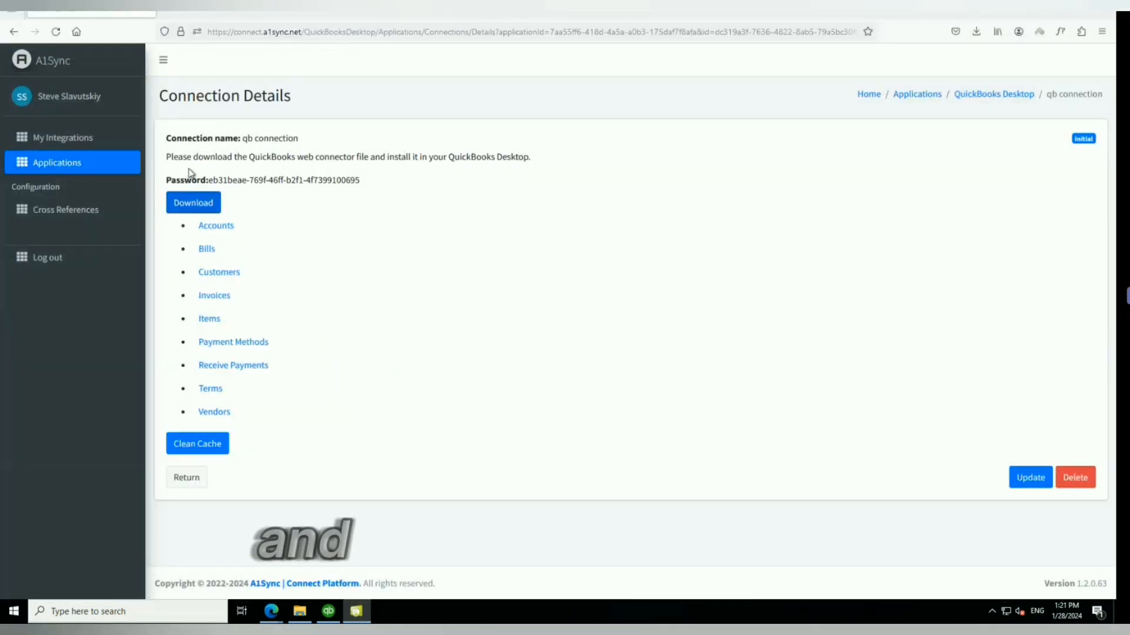
Copy the connection password from the A1Sync connection details, paste it into the connector's password field in Web Connector, and save it.
left_click_drag(209, 180, 360, 180)
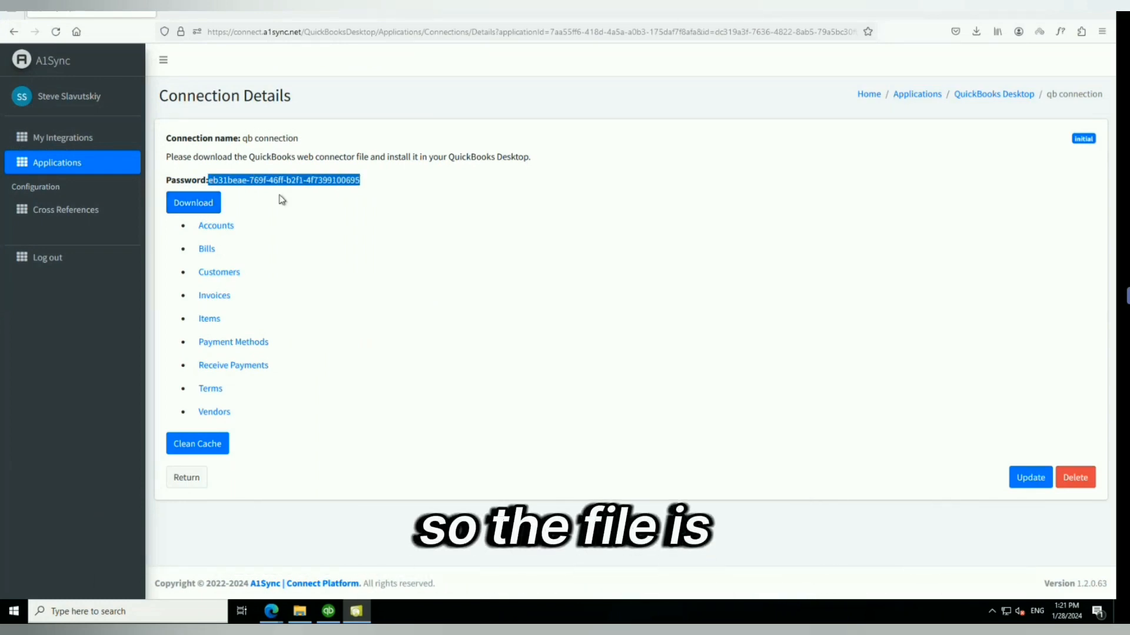
left_click(445, 195)
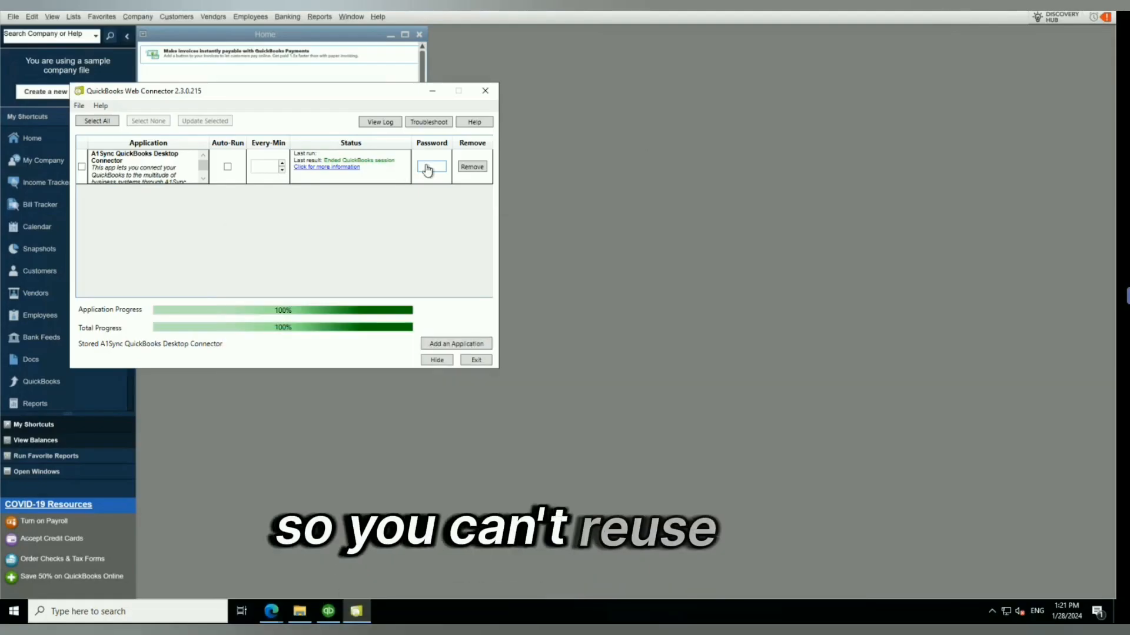
key("ctrl+v")
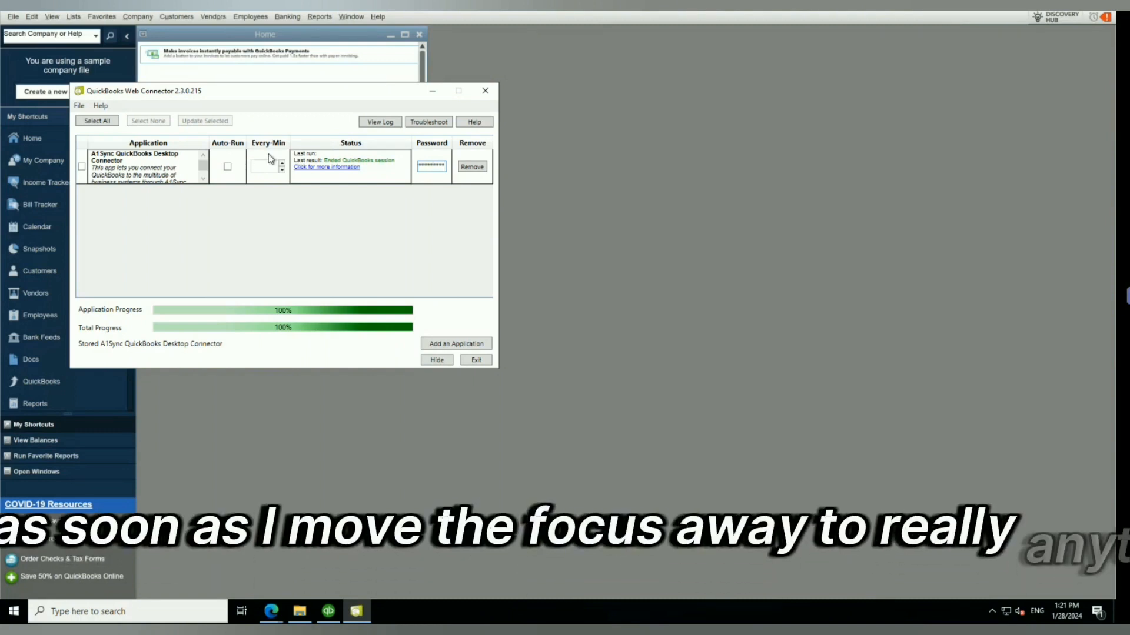
left_click(404, 184)
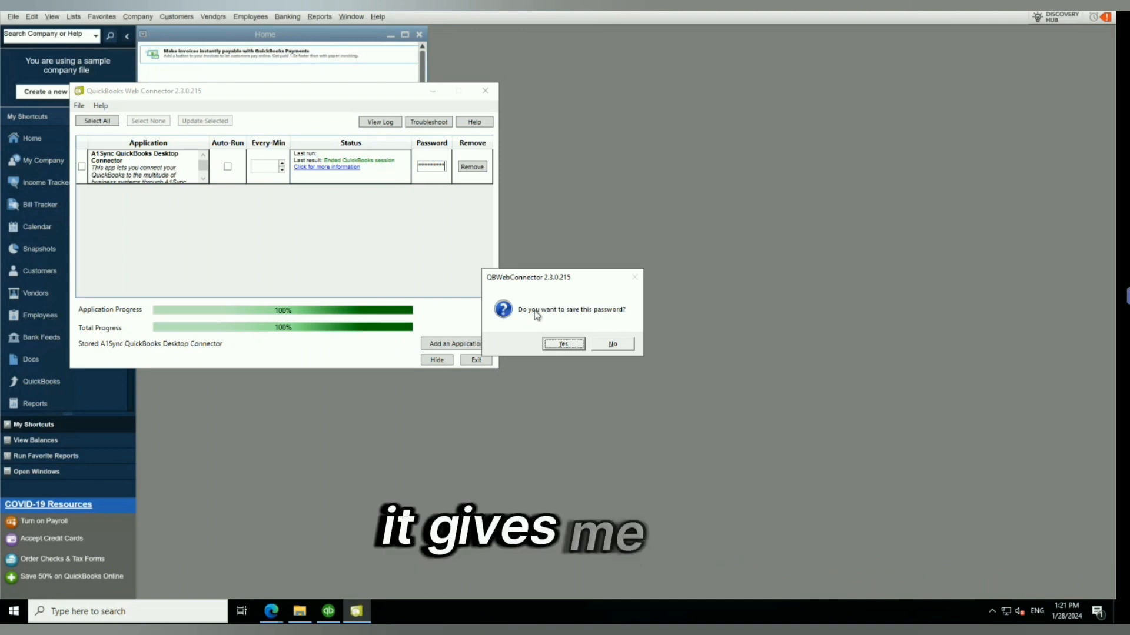
left_click(564, 344)
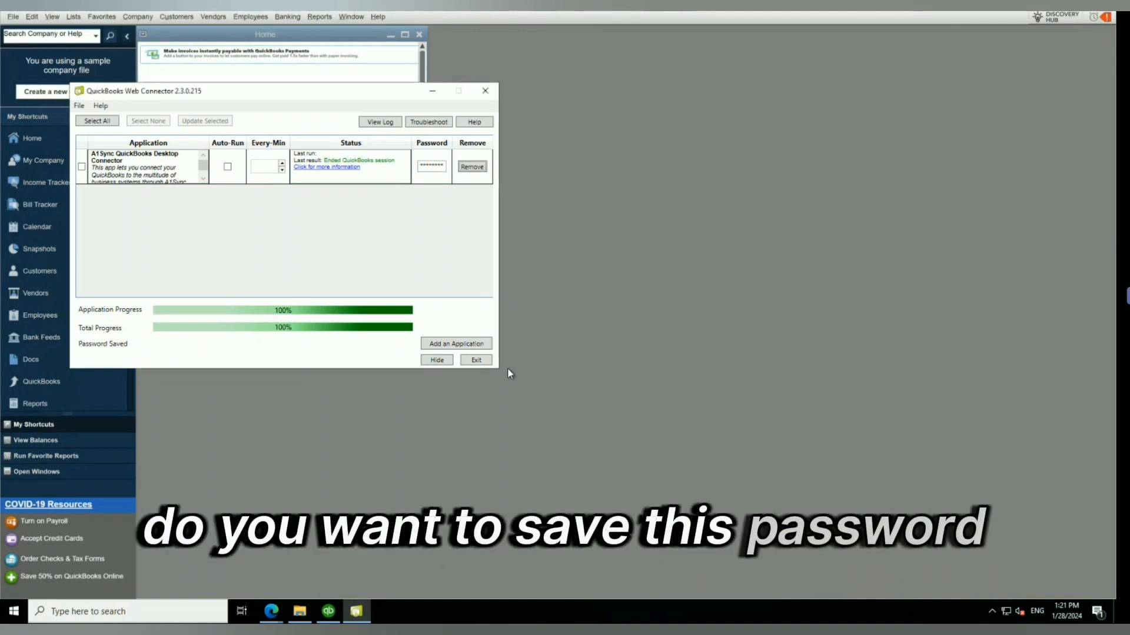
Run an update of the A1Sync QuickBooks Desktop Connector in Web Connector, and reload the connection details page in A1Sync.
left_click(82, 168)
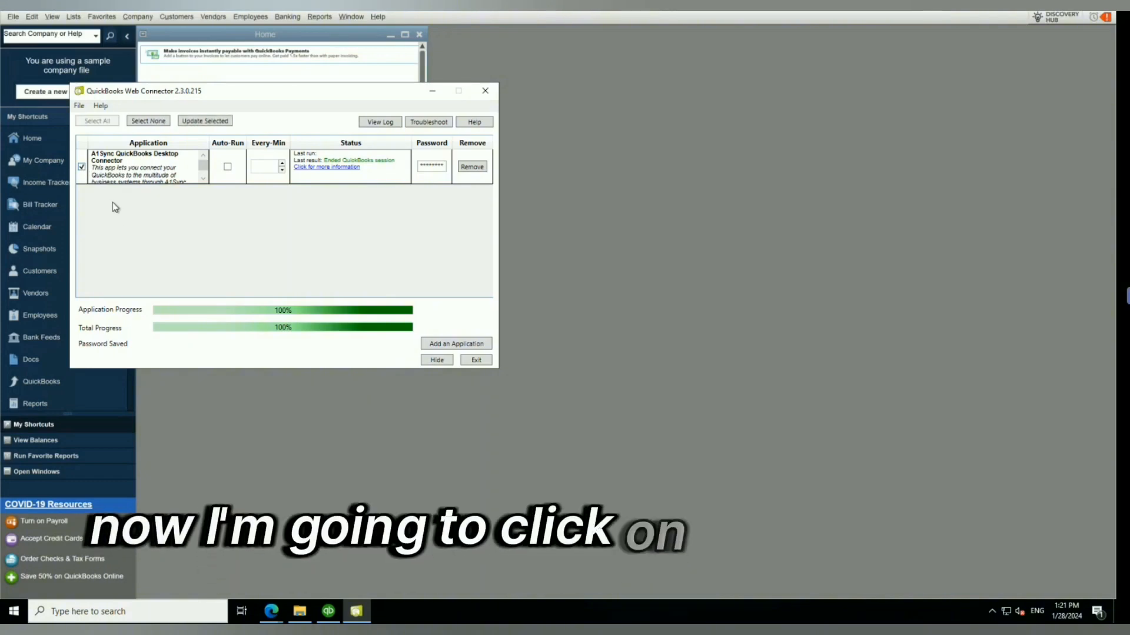
left_click(205, 122)
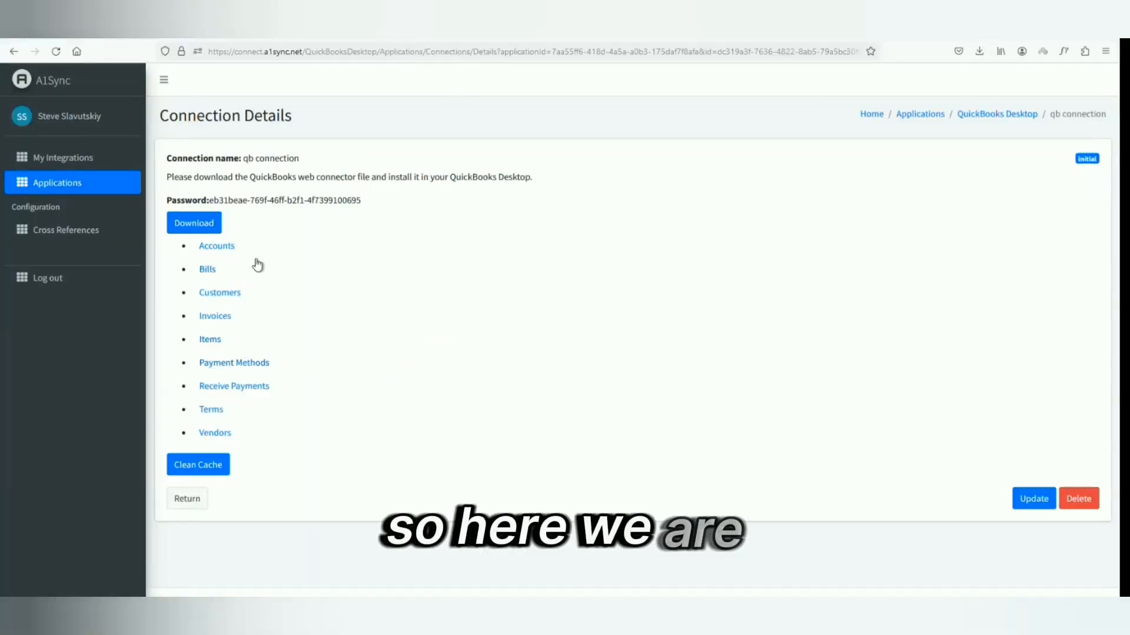
double_click(1089, 159)
right_click(798, 112)
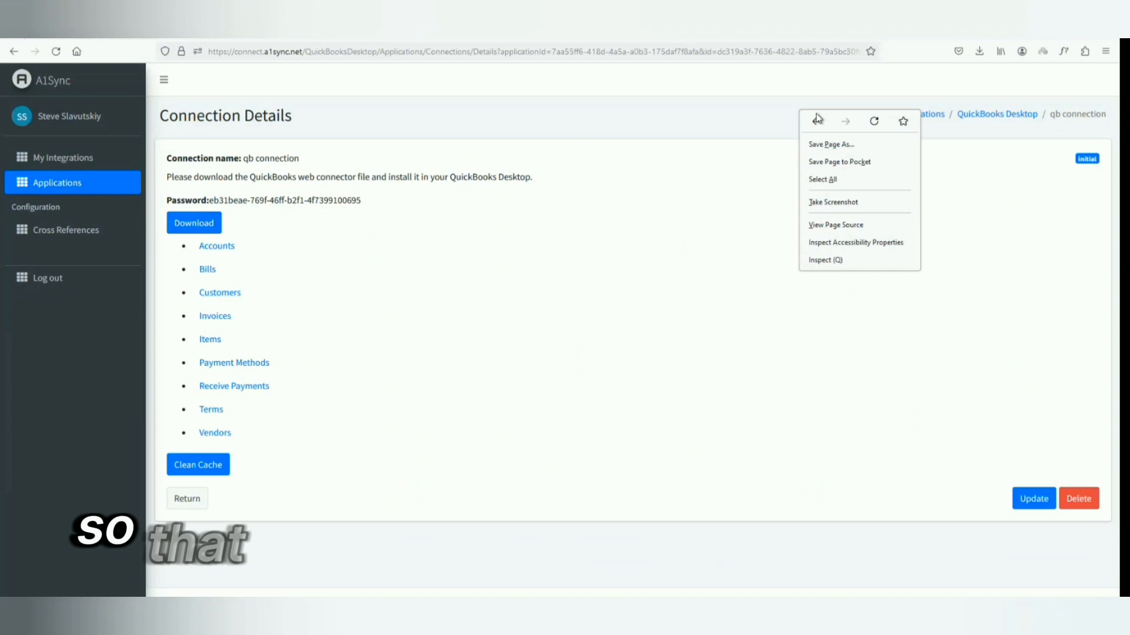
left_click(875, 118)
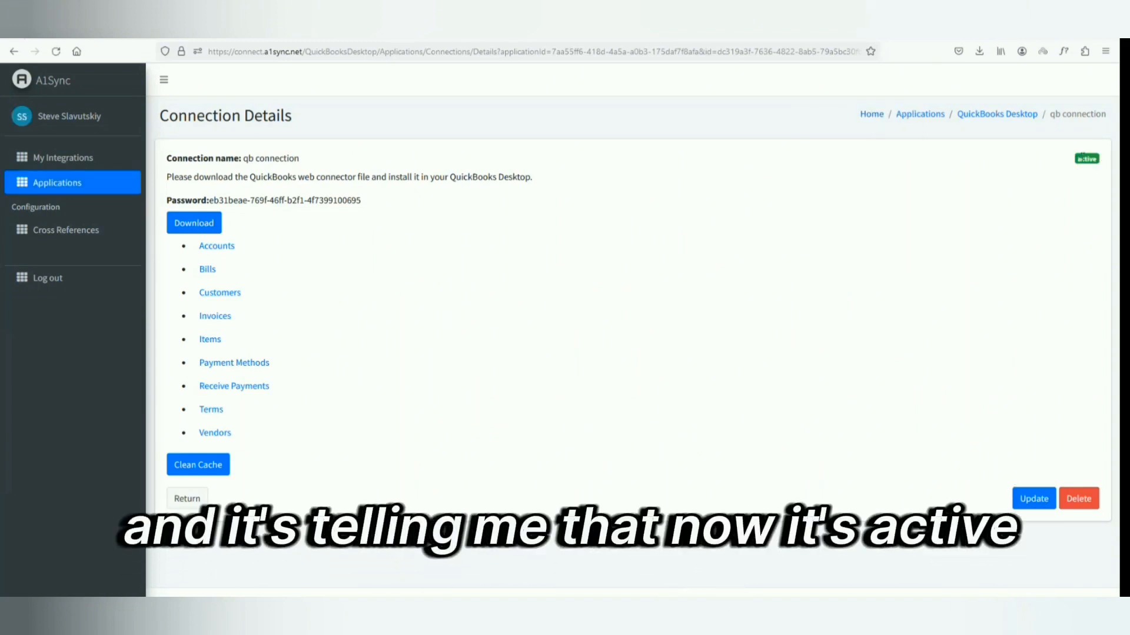
Review the data synced through qb connection by viewing its accounts, bills, customers, invoices and items lists.
left_click(222, 248)
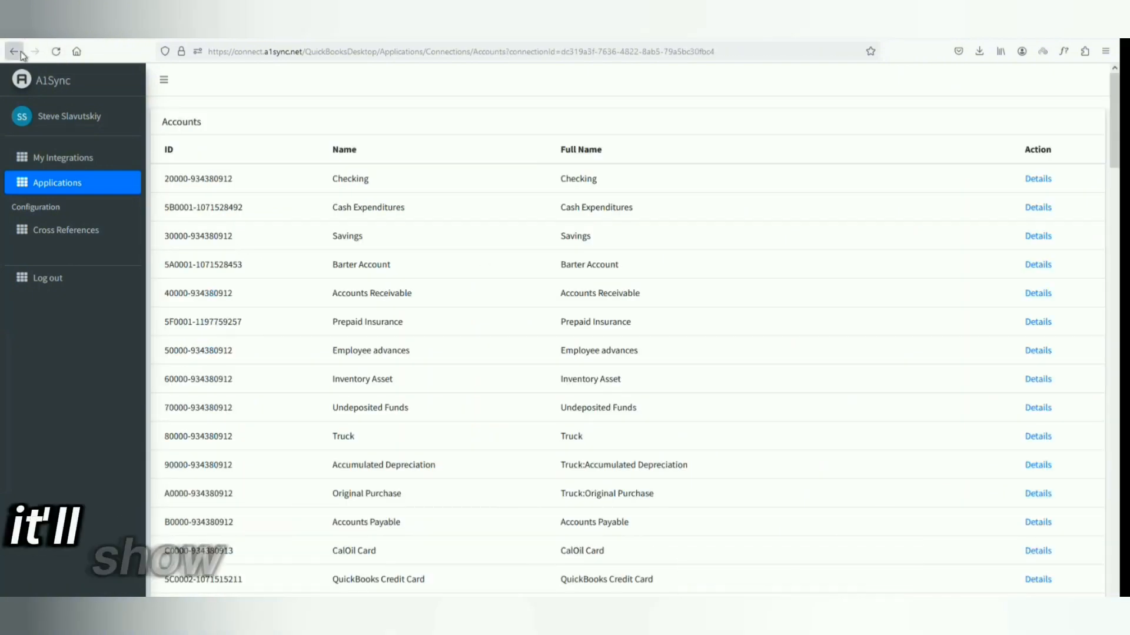
left_click(17, 53)
left_click(208, 269)
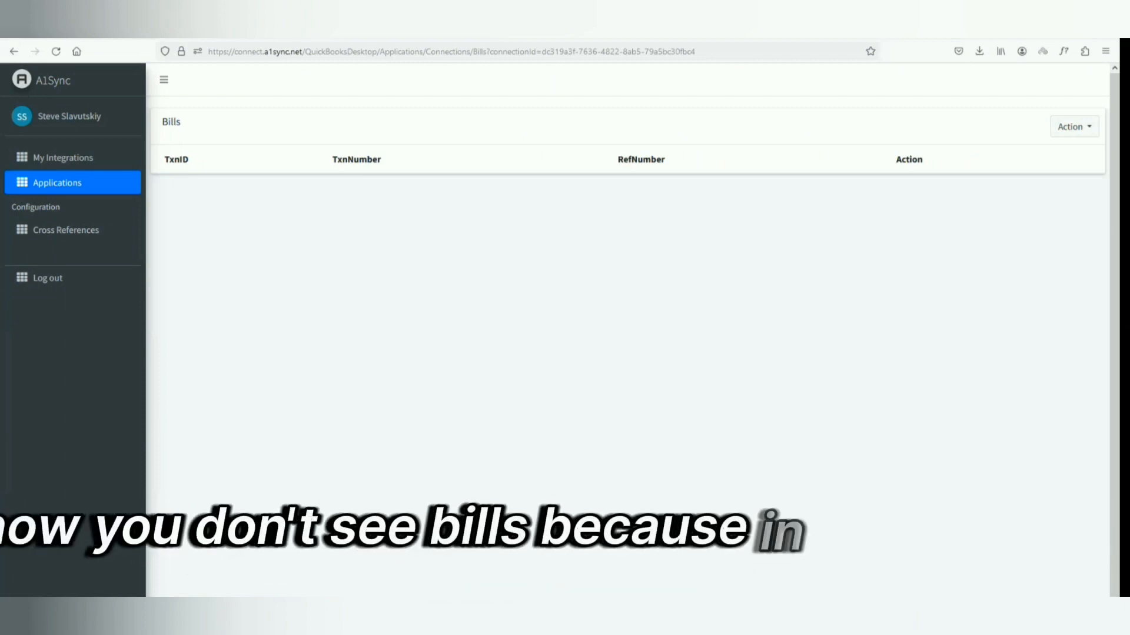
left_click(13, 52)
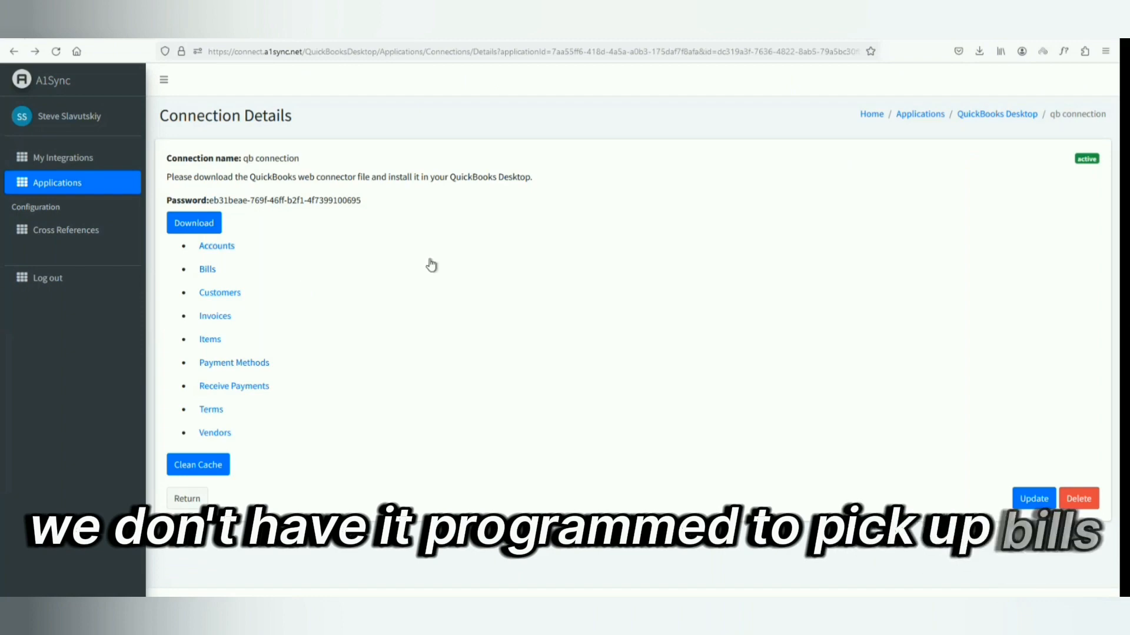
left_click(227, 293)
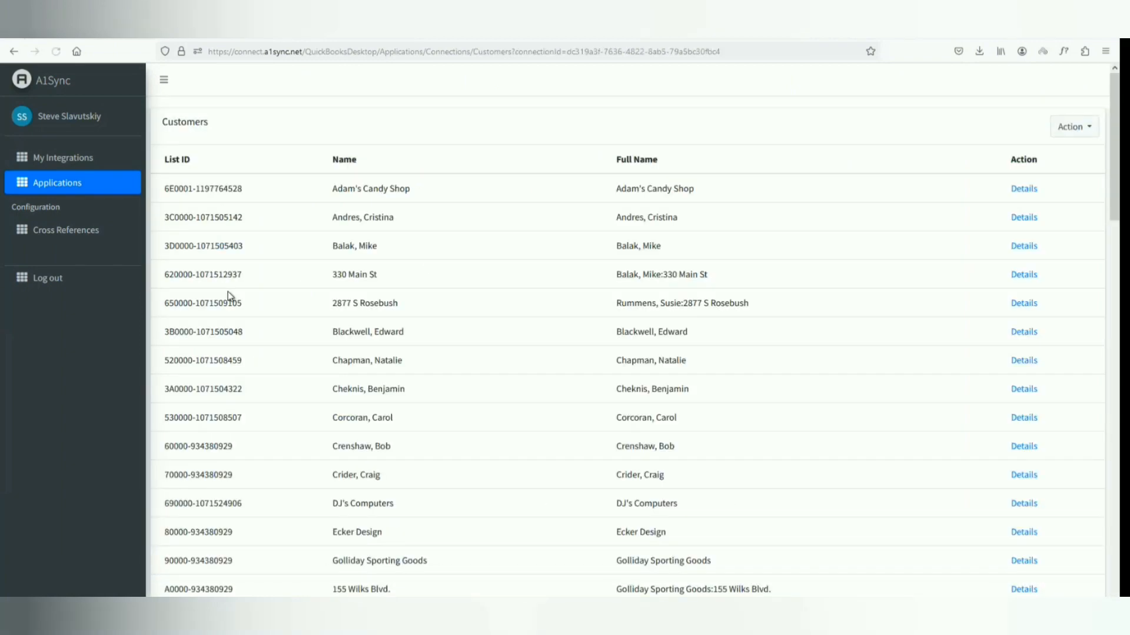
left_click(13, 53)
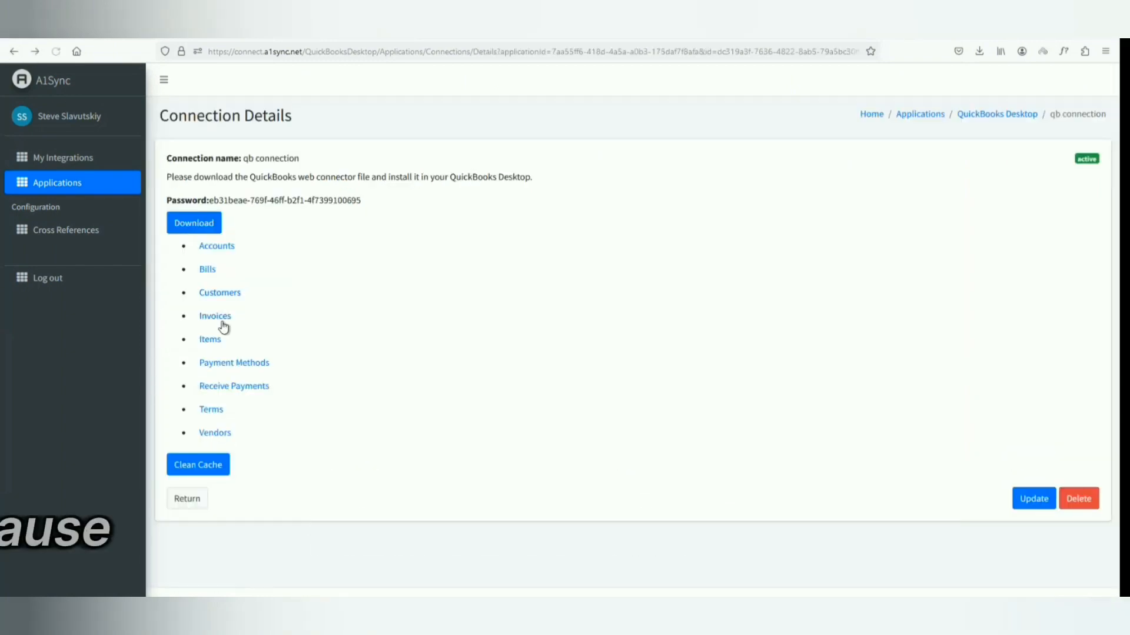
left_click(219, 321)
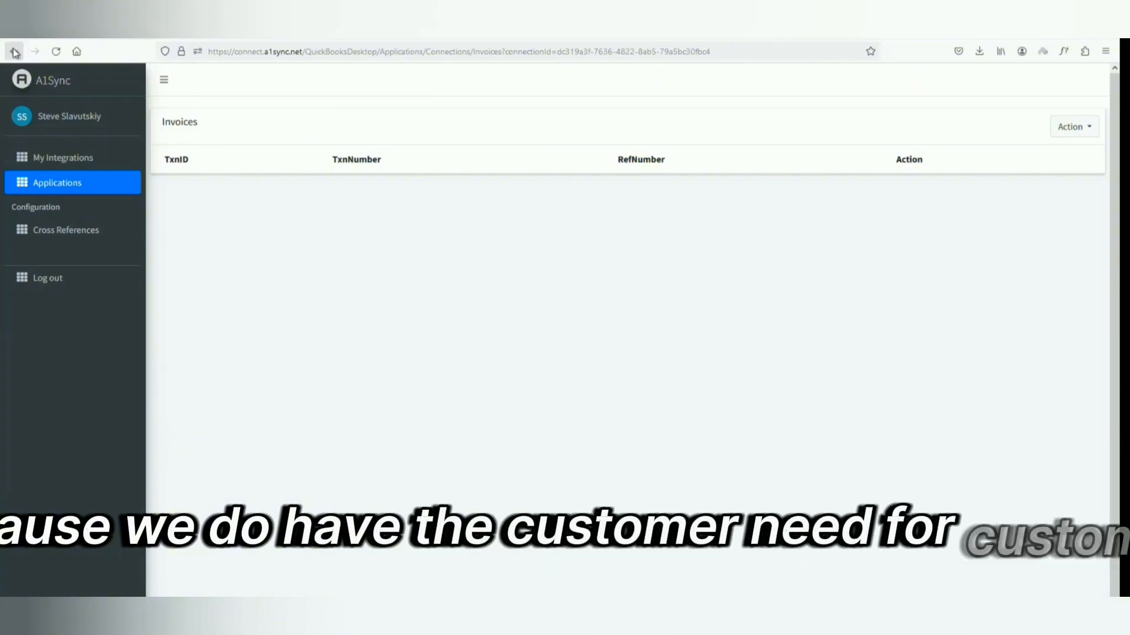
left_click(14, 51)
left_click(211, 340)
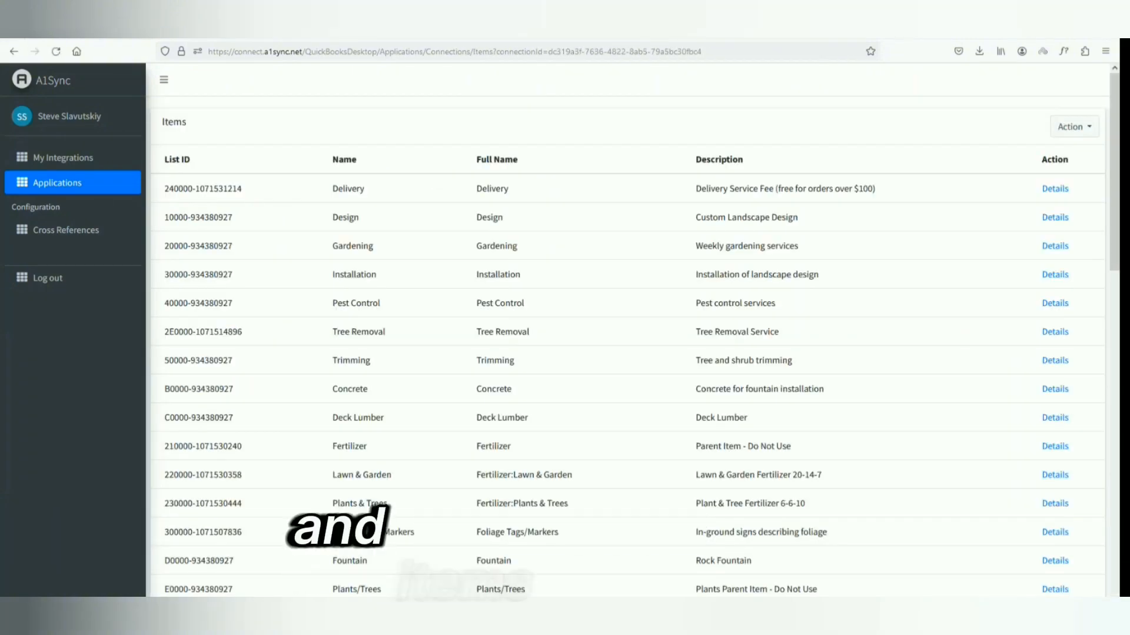
left_click(14, 52)
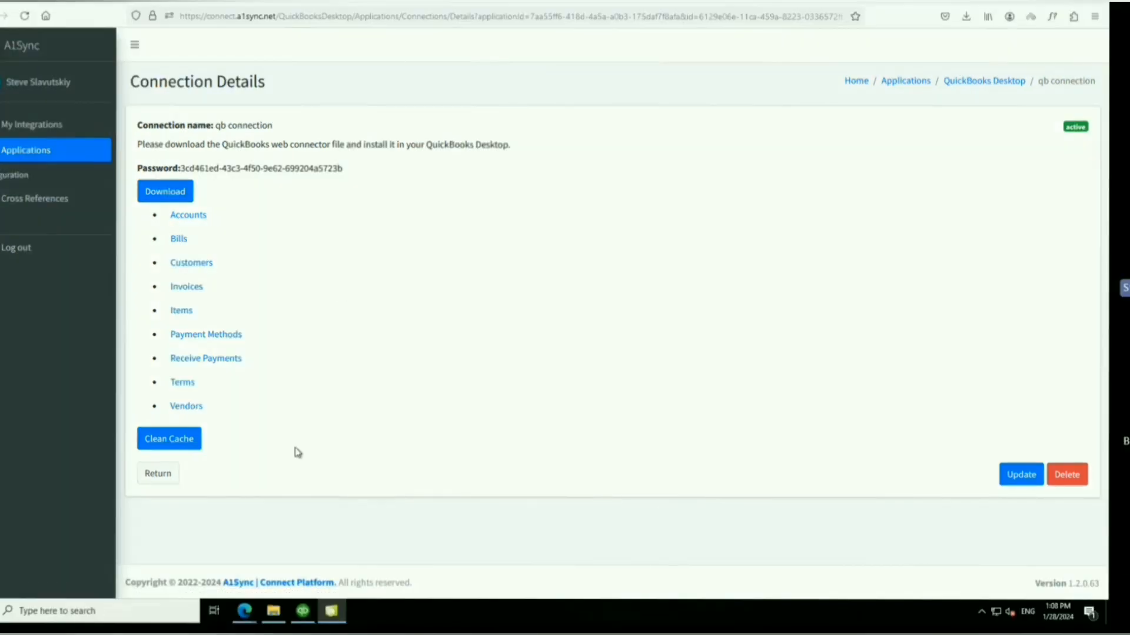
Create and save a connection named "valutrac connection" for the Valutrac application.
left_click(30, 151)
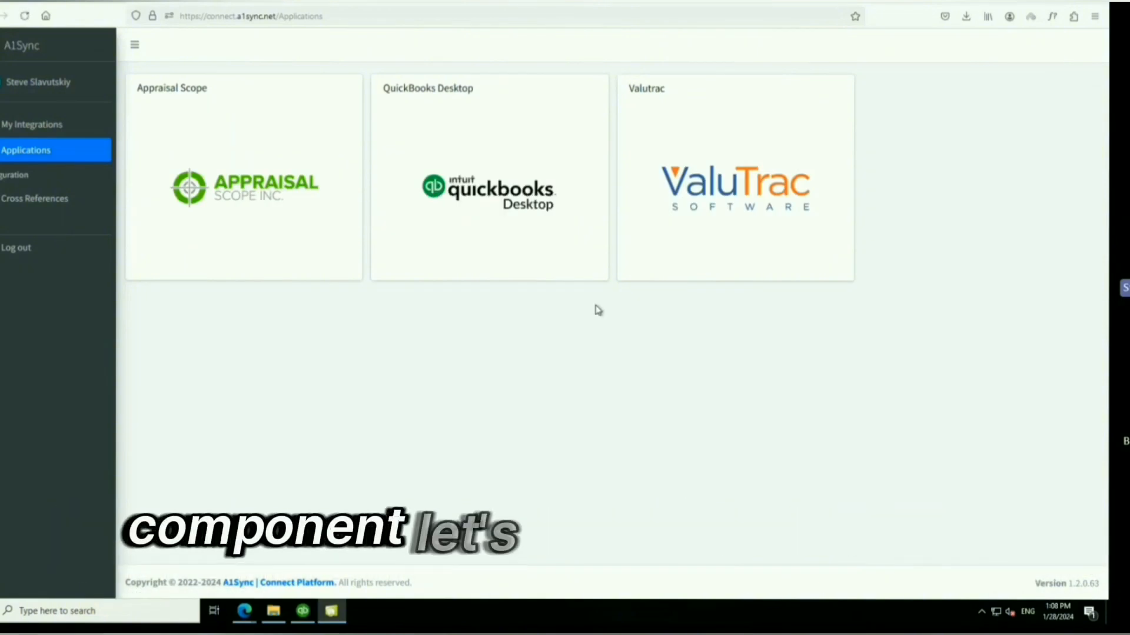
left_click(766, 183)
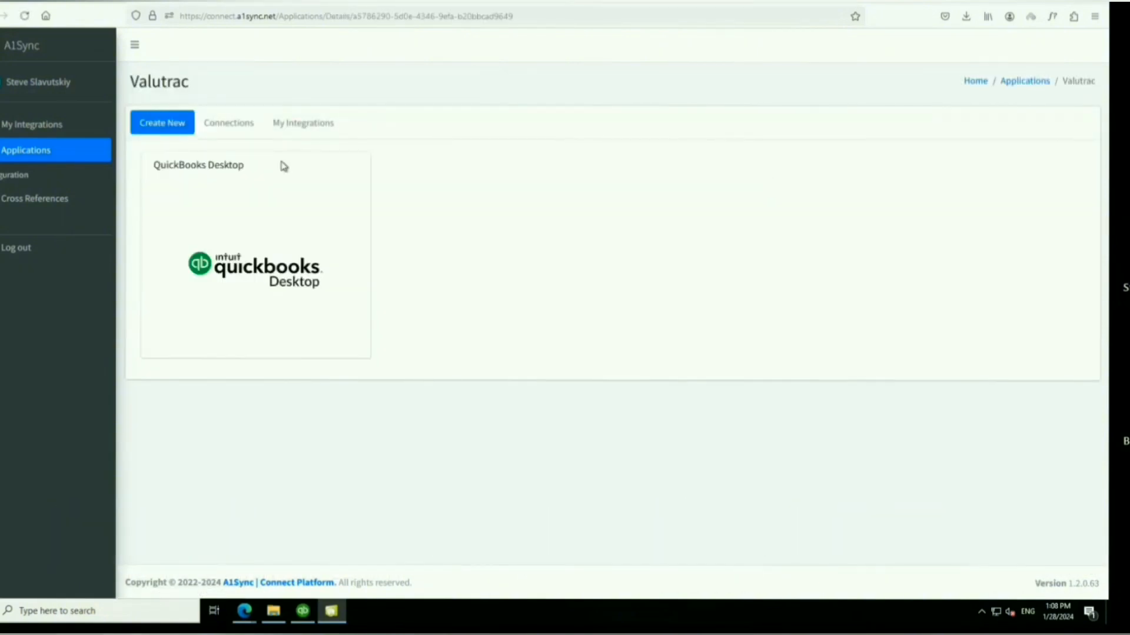
left_click(223, 125)
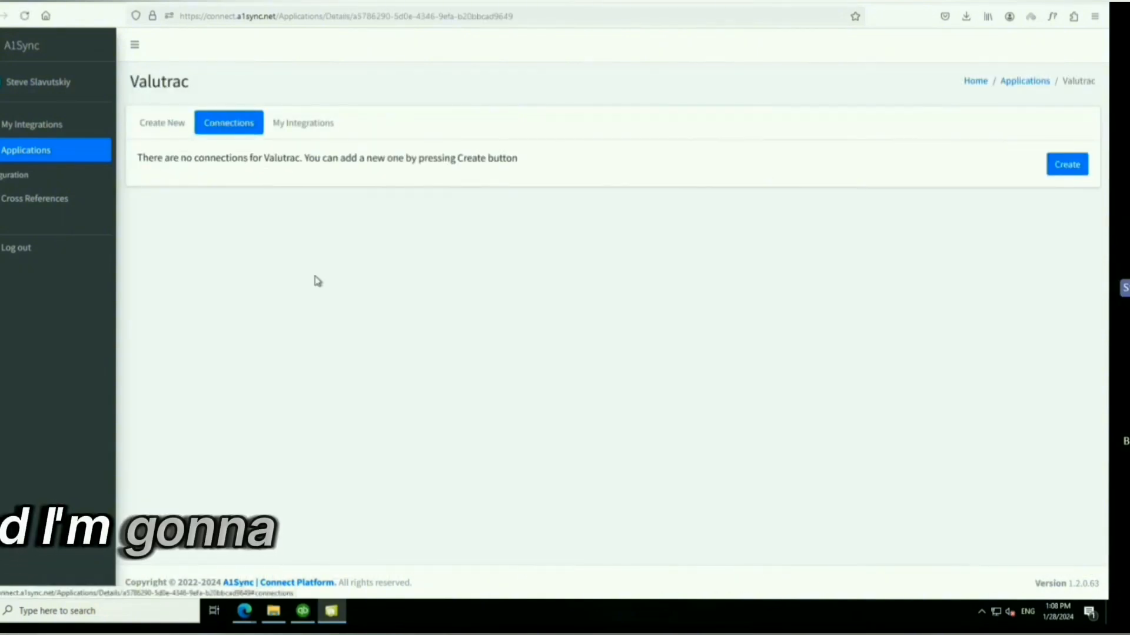
left_click(1059, 166)
left_click(247, 142)
type("valutrac connection")
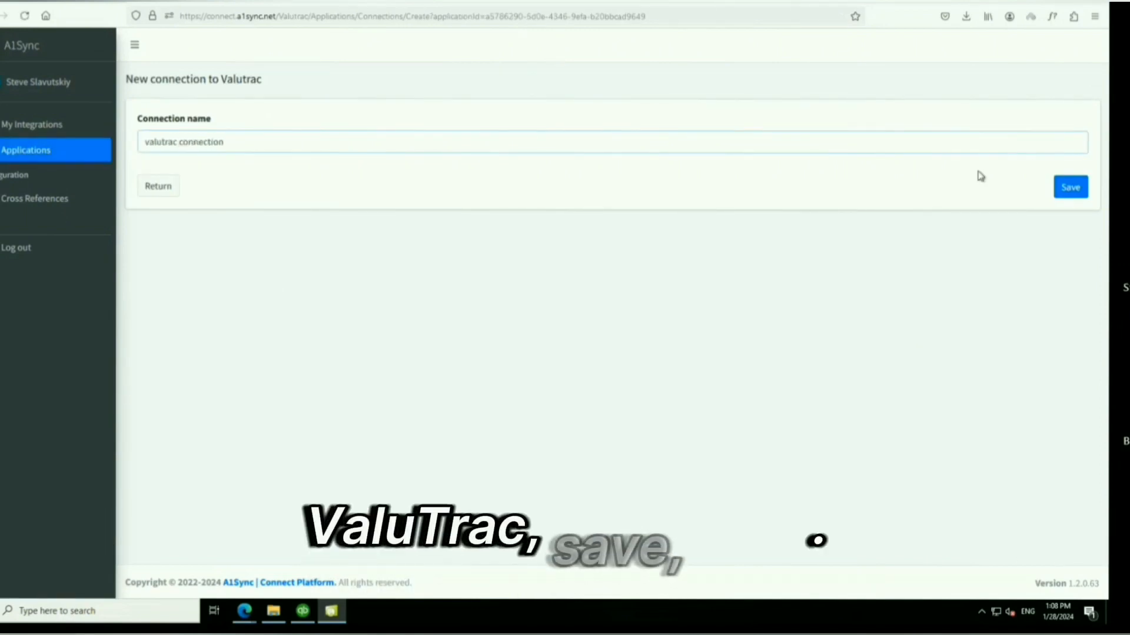
key("Return")
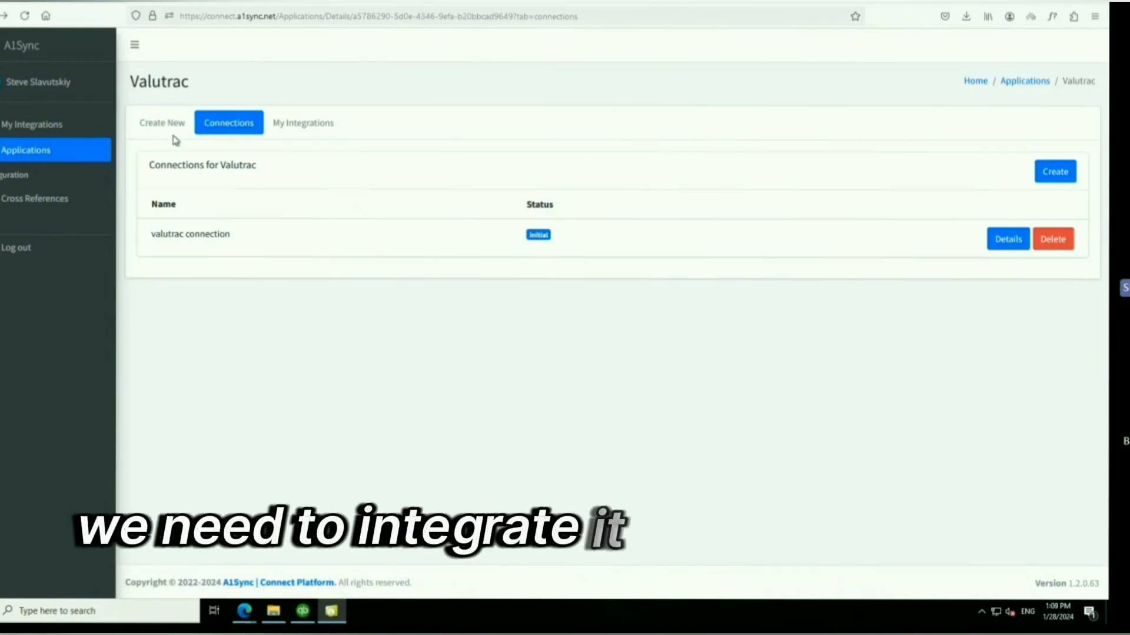
Start a new Valutrac integration with QuickBooks Desktop, named "qb to valutrac integration", with the type Valutrac to QuickBooks Desktop.
left_click(159, 122)
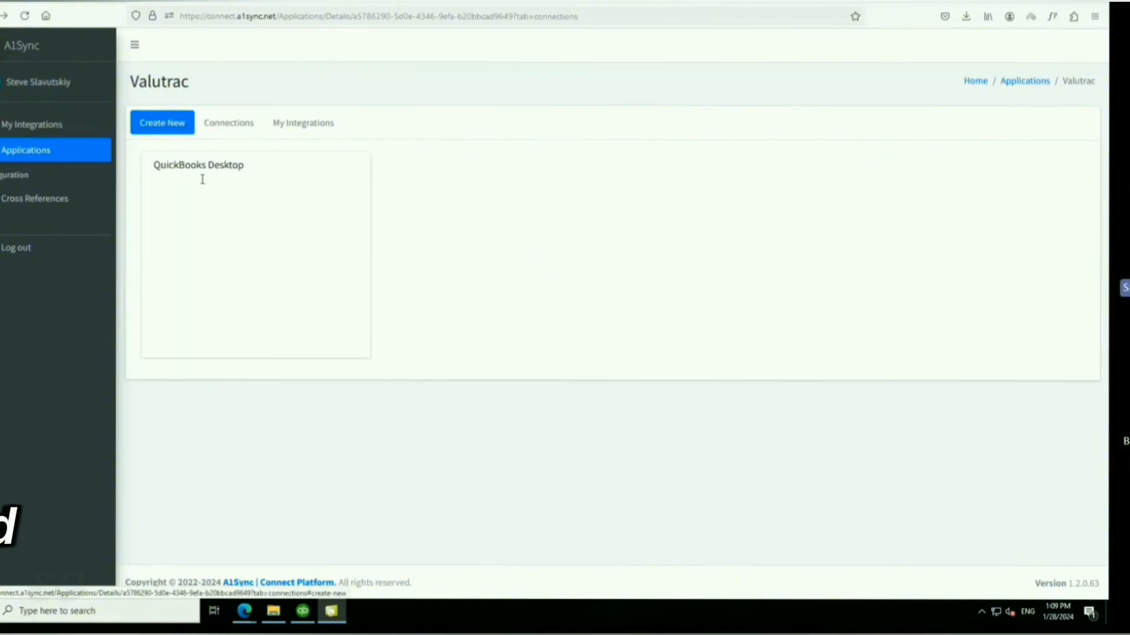
left_click(177, 194)
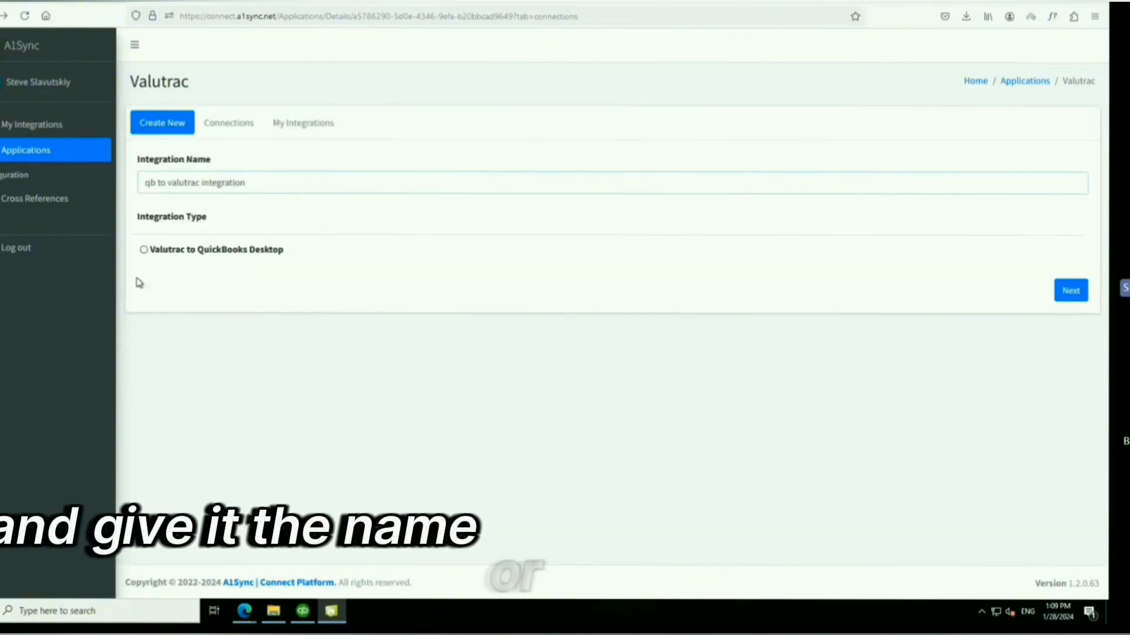
left_click(144, 250)
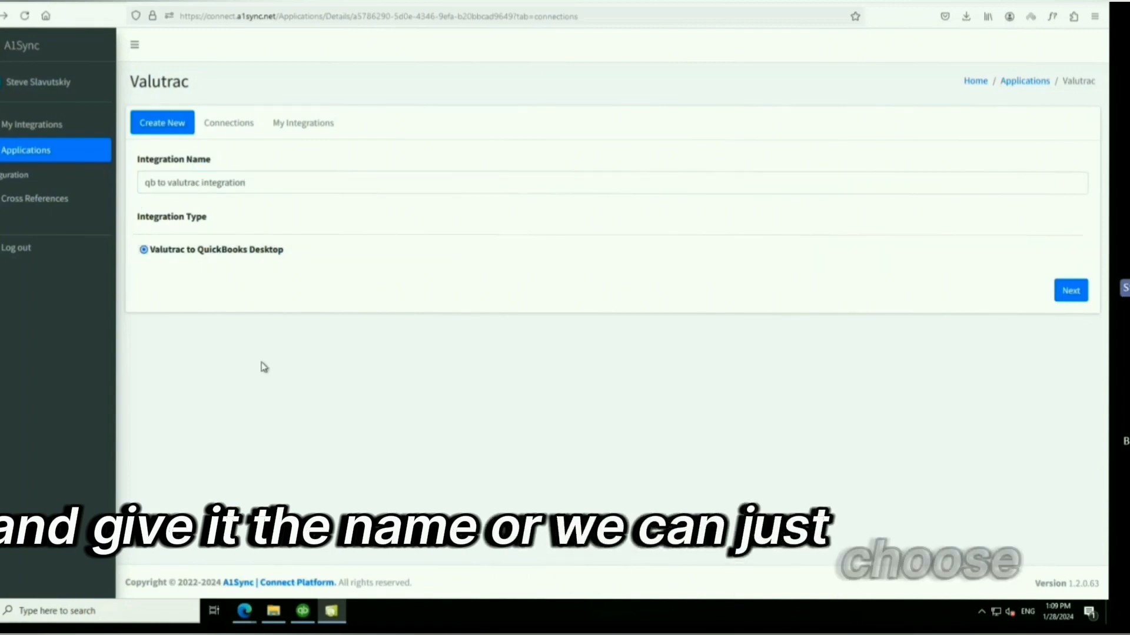
left_click(1071, 290)
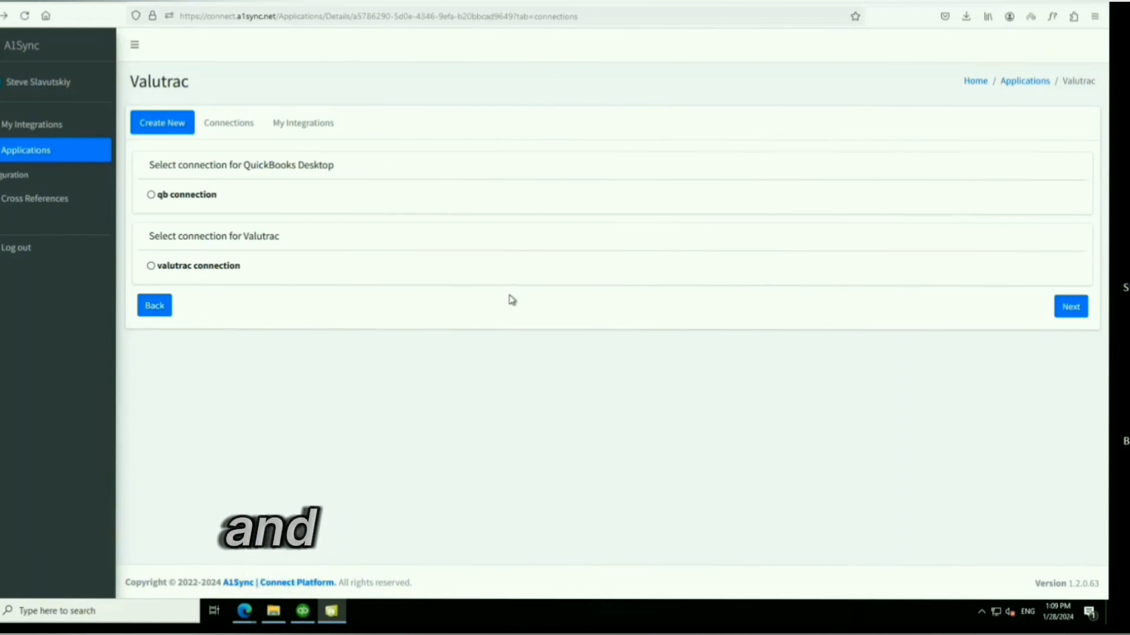
Assign qb connection for QuickBooks Desktop and valutrac connection for Valutrac, and finish creating the integration.
left_click(164, 197)
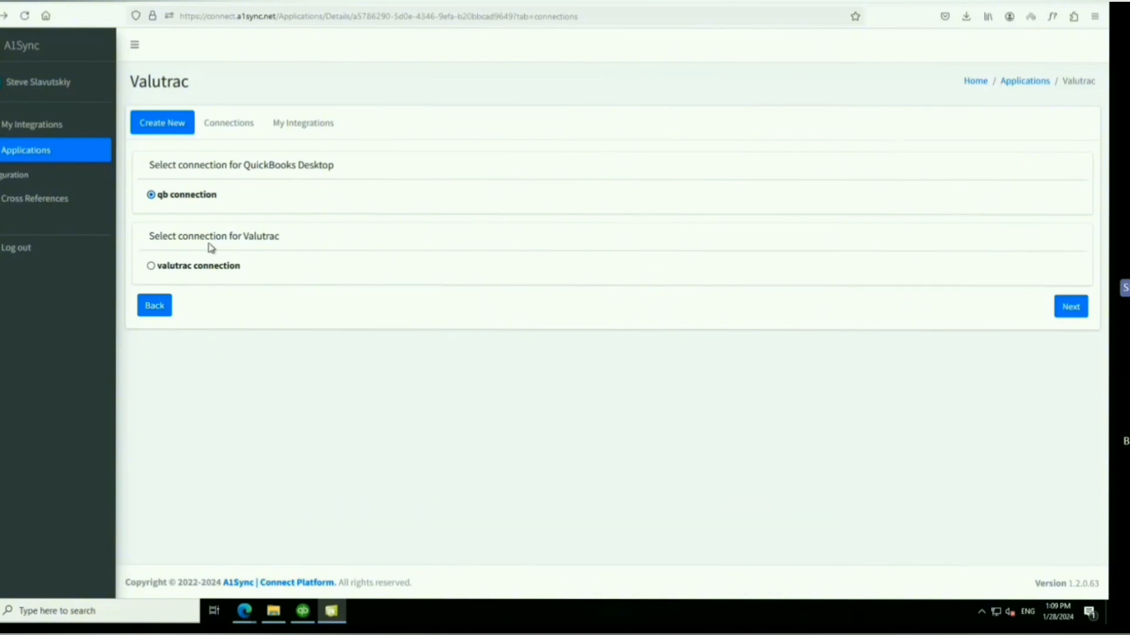
left_click(150, 266)
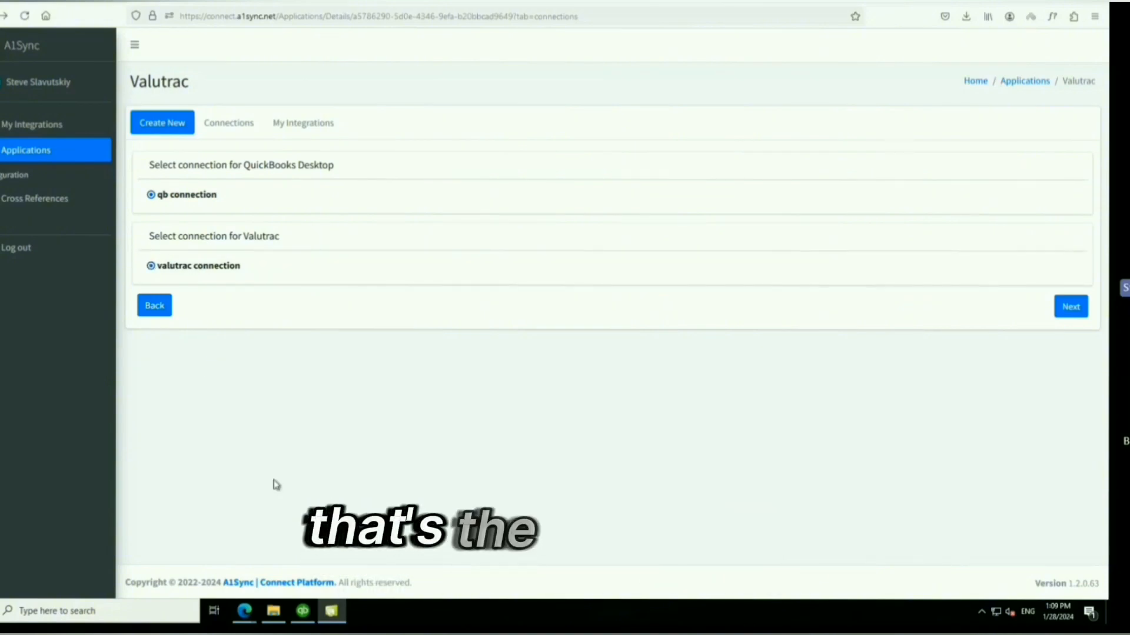
left_click(1070, 311)
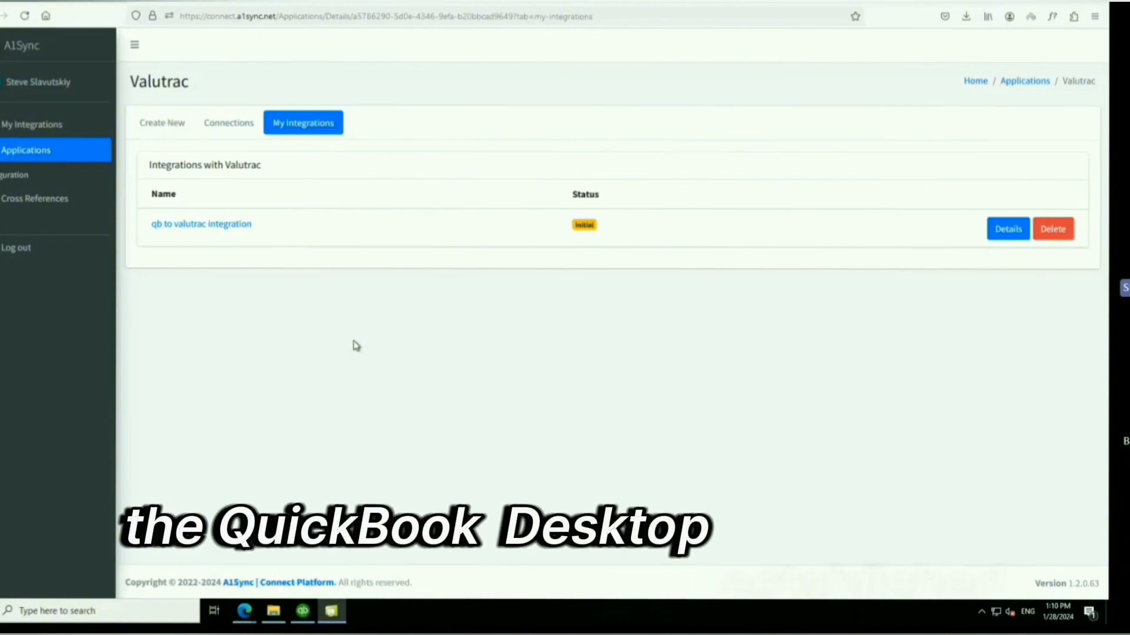
Create a new cross reference named "Customer Cross Refference".
left_click(17, 200)
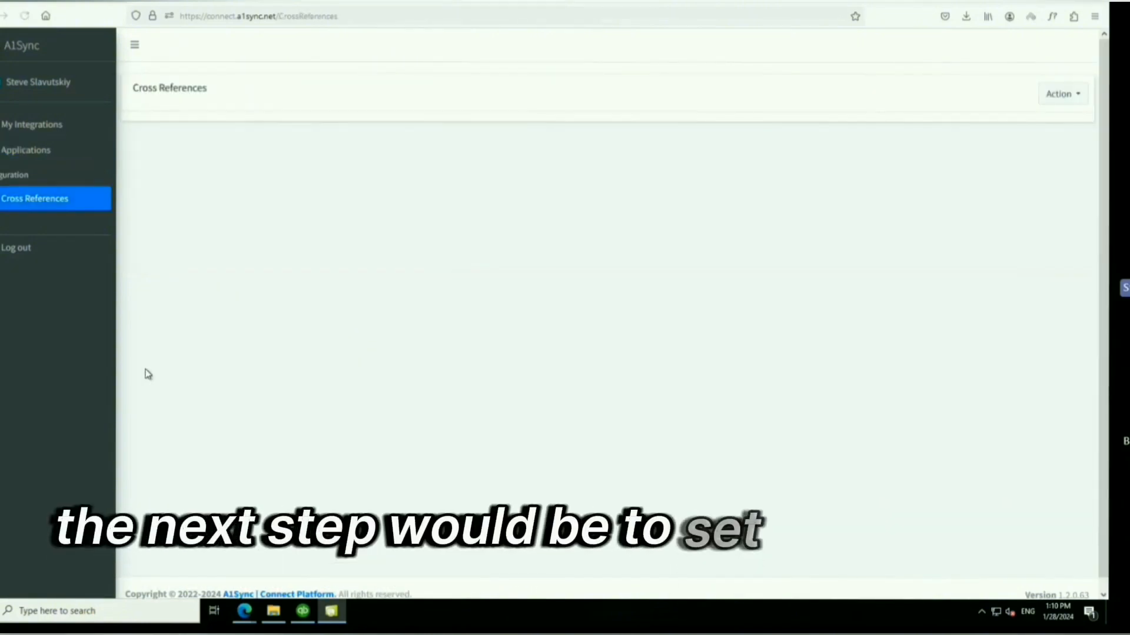
left_click(1066, 97)
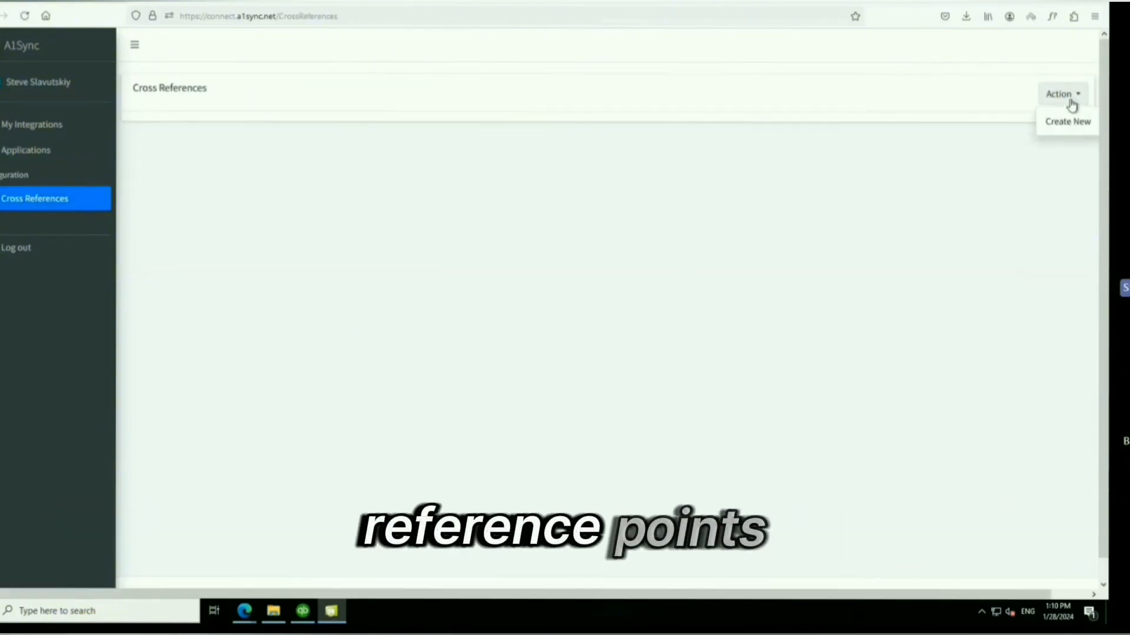
left_click(1064, 118)
left_click(170, 104)
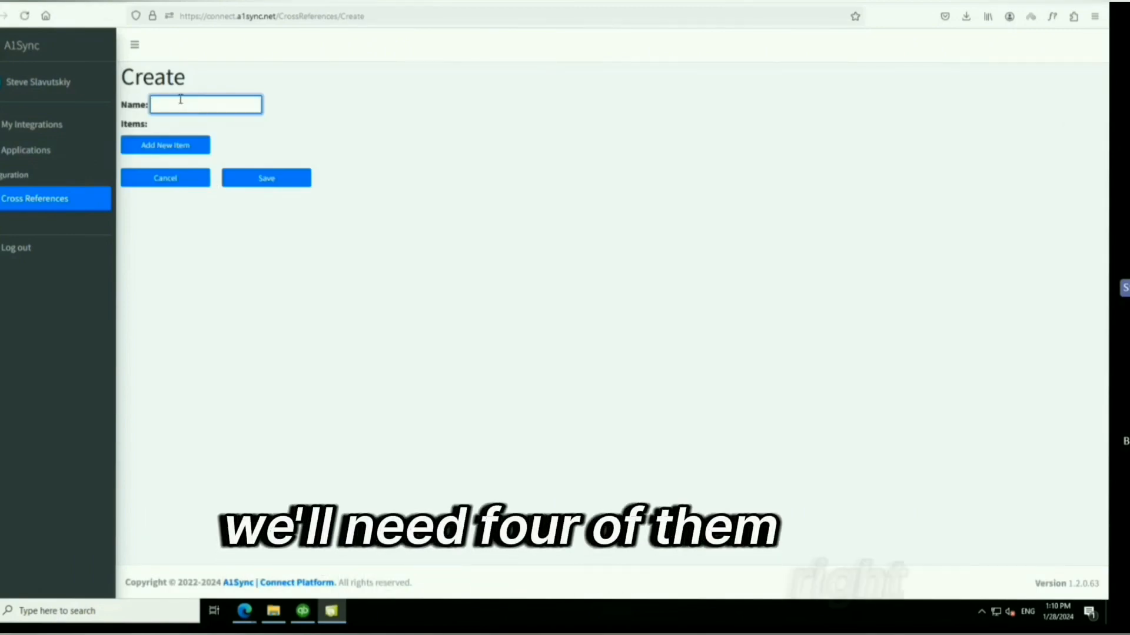
type("Customer Cross Refference")
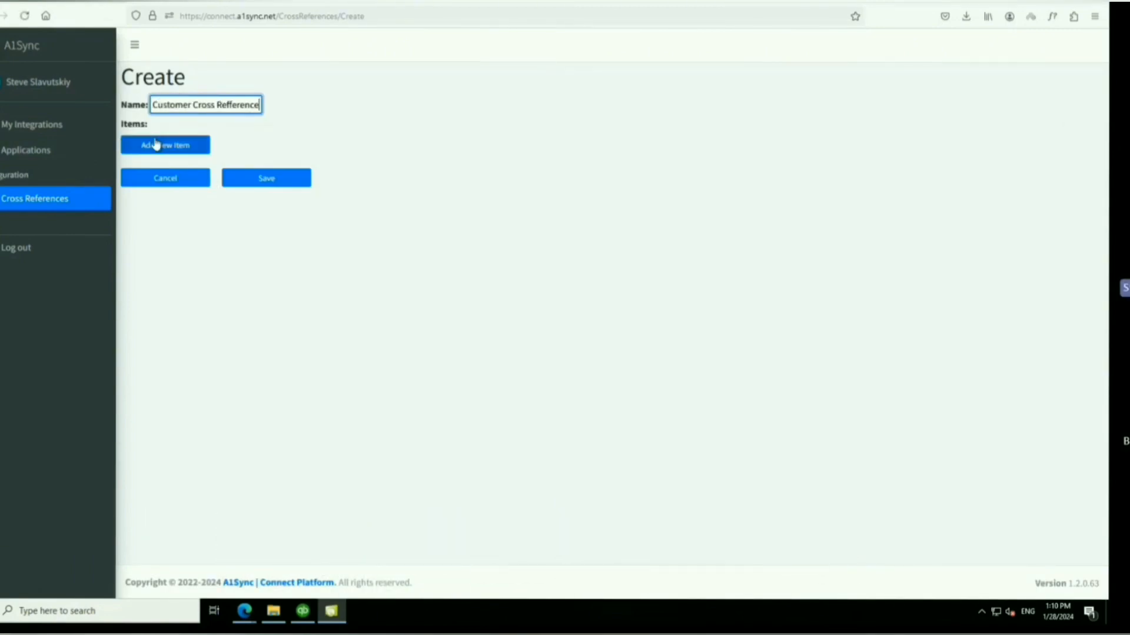
left_click(156, 144)
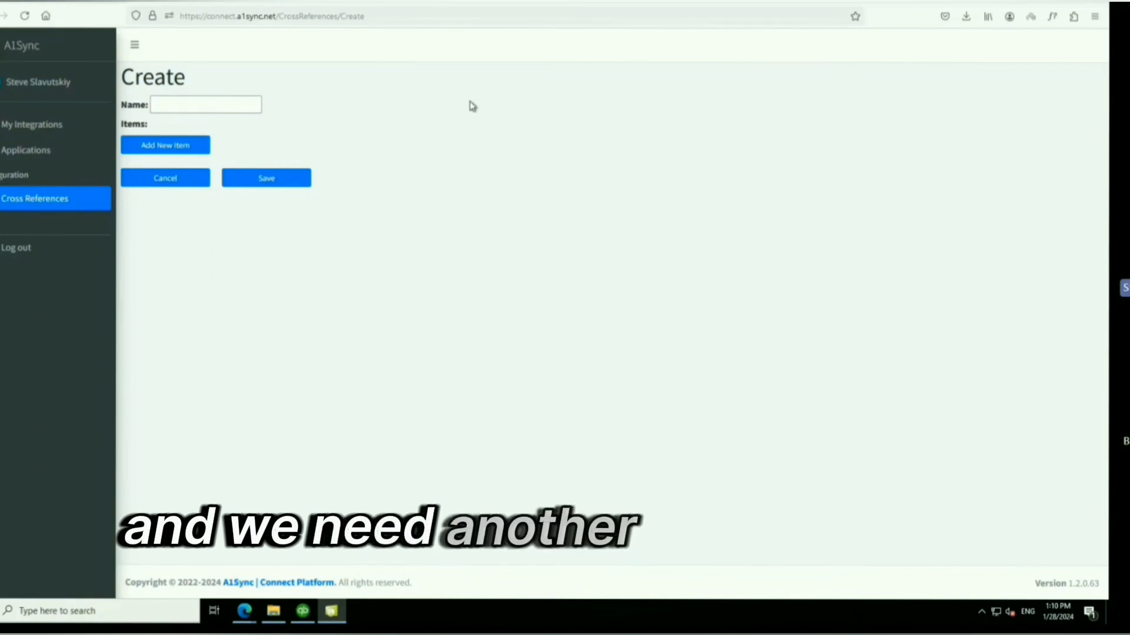
Name another new cross reference "Vendor Cross Refference" and save it.
left_click(247, 107)
type("Vendor Cross Refference")
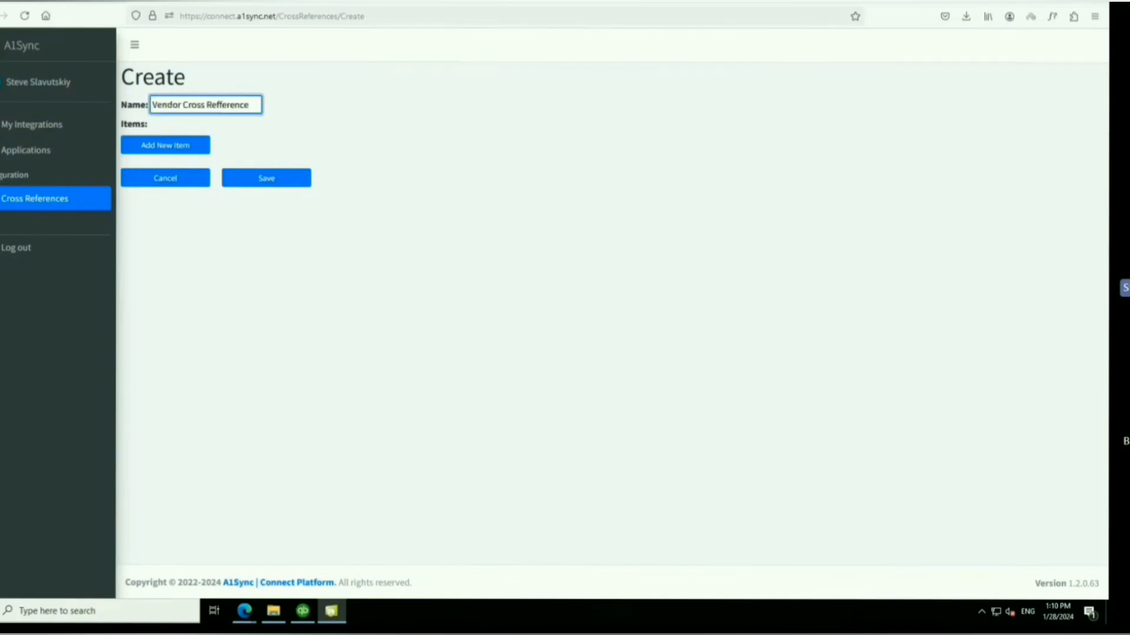
left_click(262, 183)
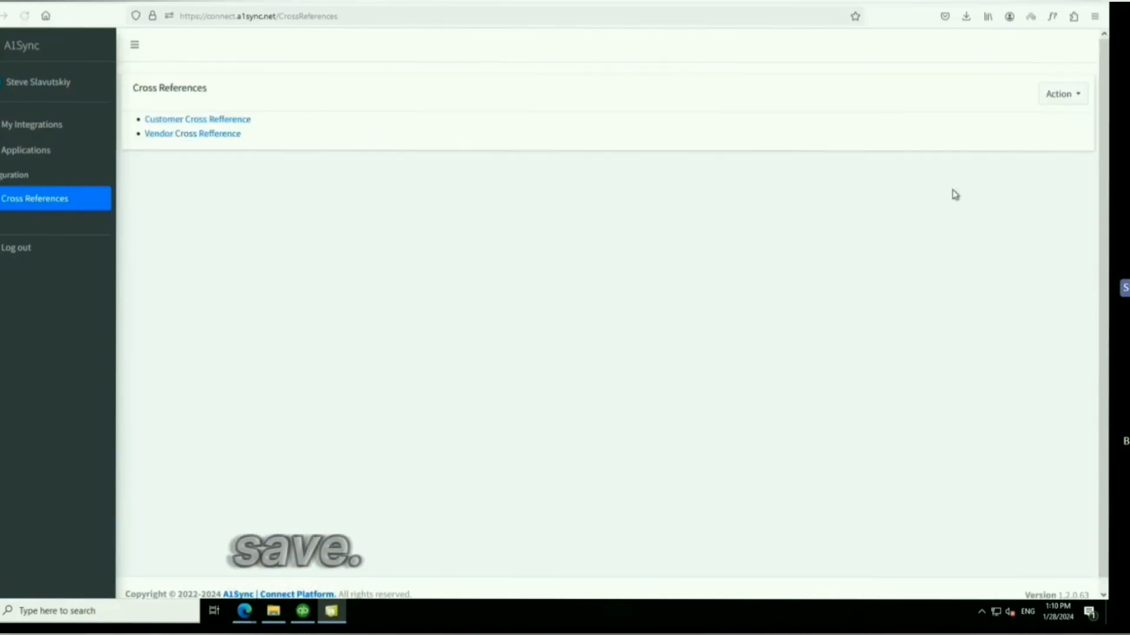
Create and save two more cross references named "Item Cross Refference" and "Payment Method Cross Refference".
left_click(1053, 94)
left_click(1064, 121)
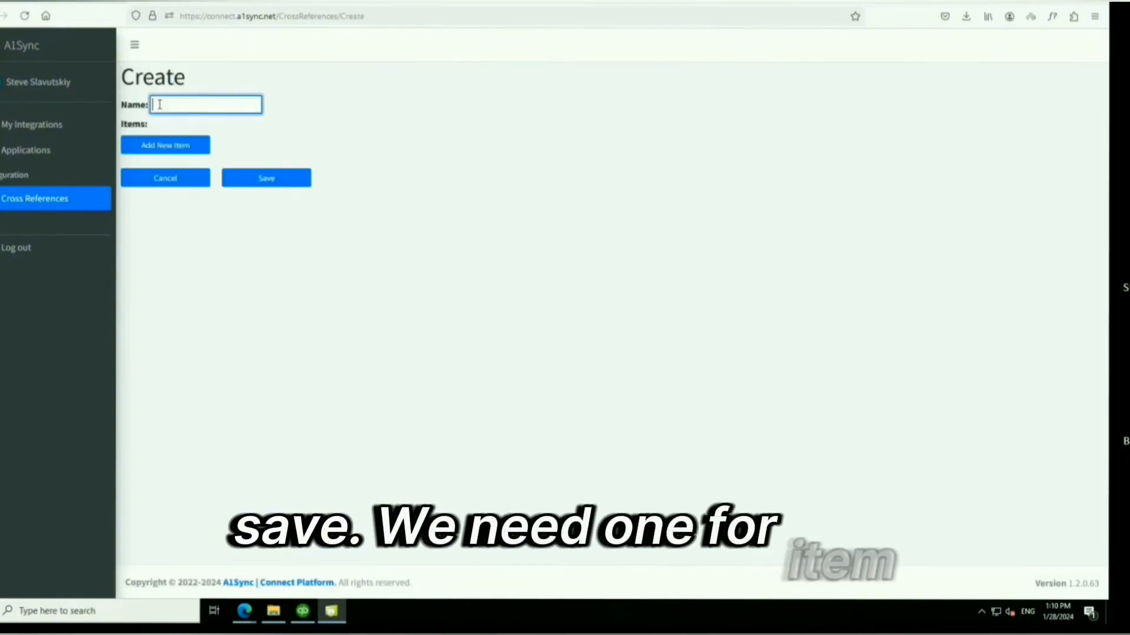
type("Item Cross Refference")
left_click(268, 180)
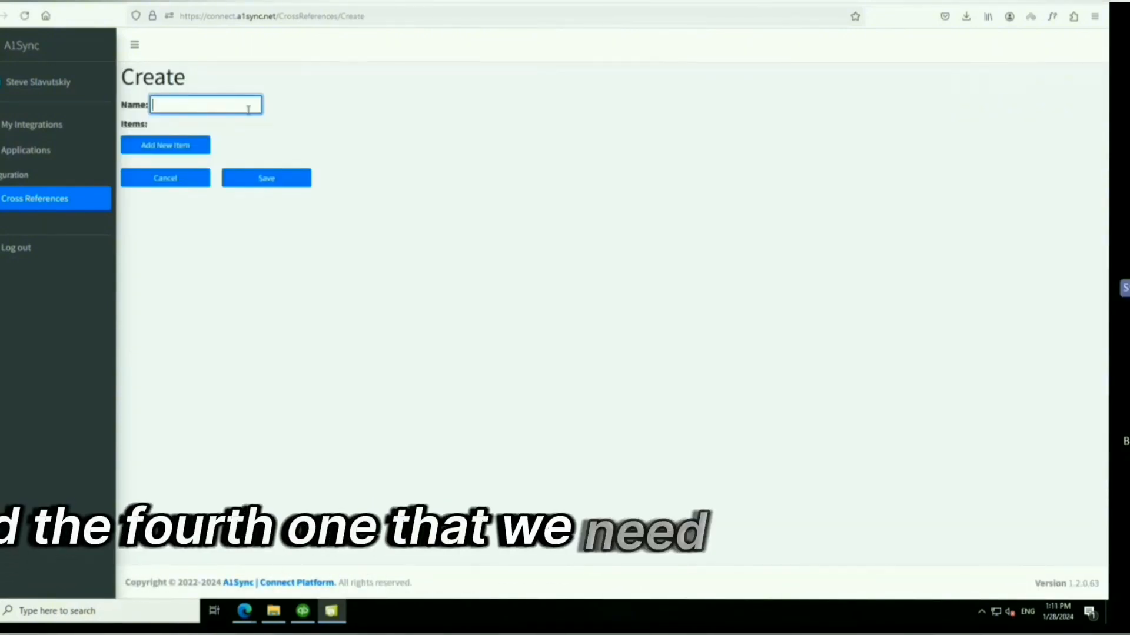
type("Payment Method Cross Refference")
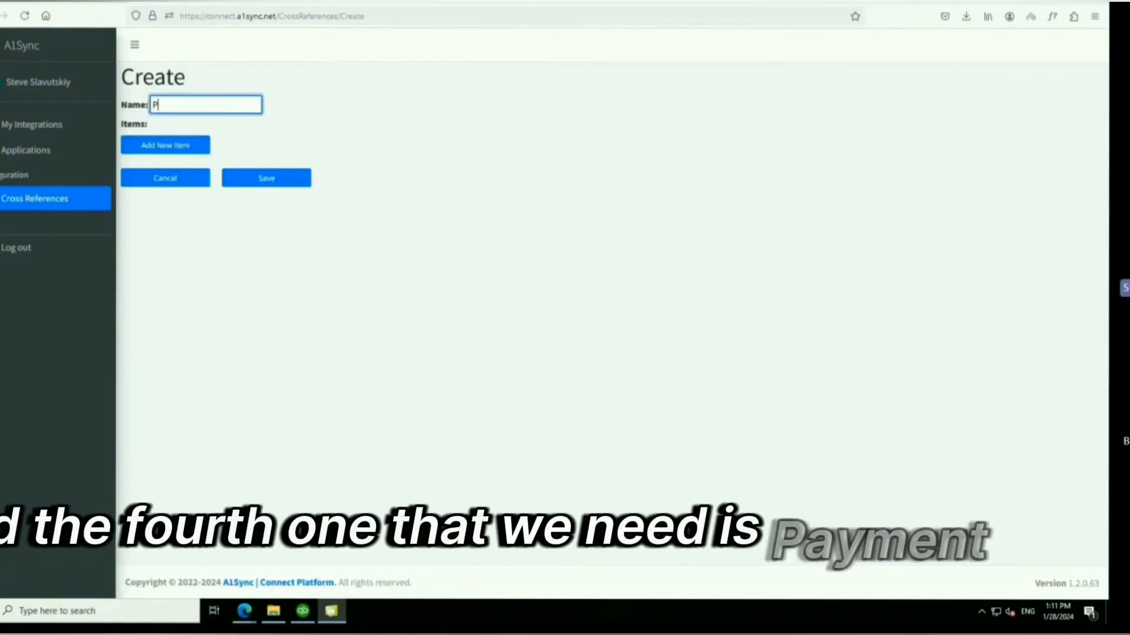
left_click(288, 183)
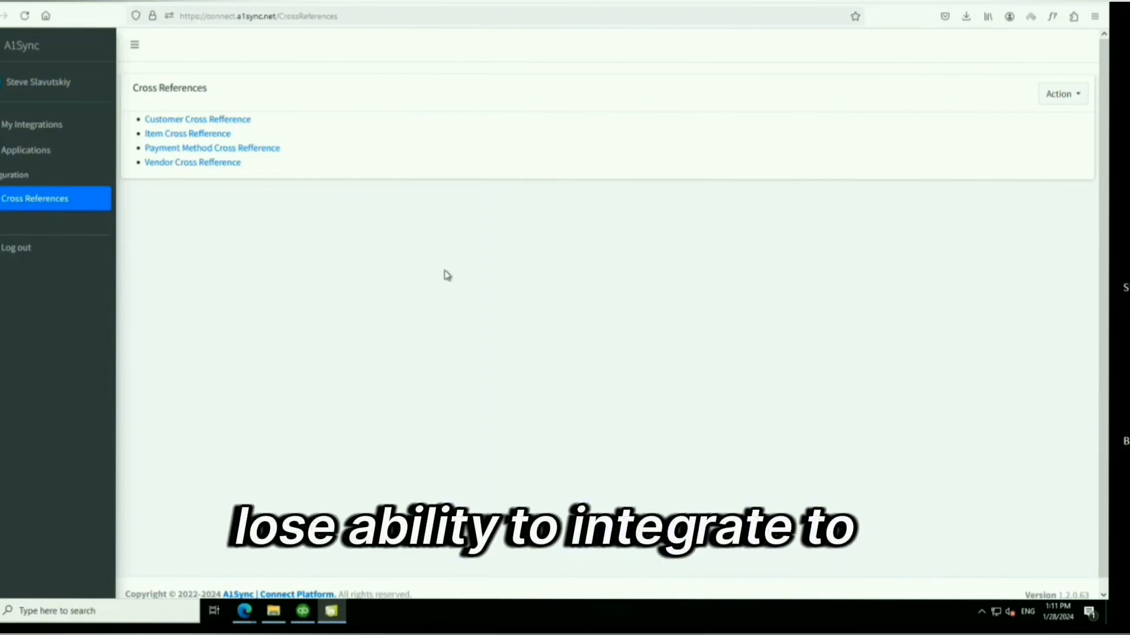
In the qb to valutrac integration's settings, assign Payment Method Cross Refference to payment method and Vendor Cross Refference to vendor.
left_click(38, 124)
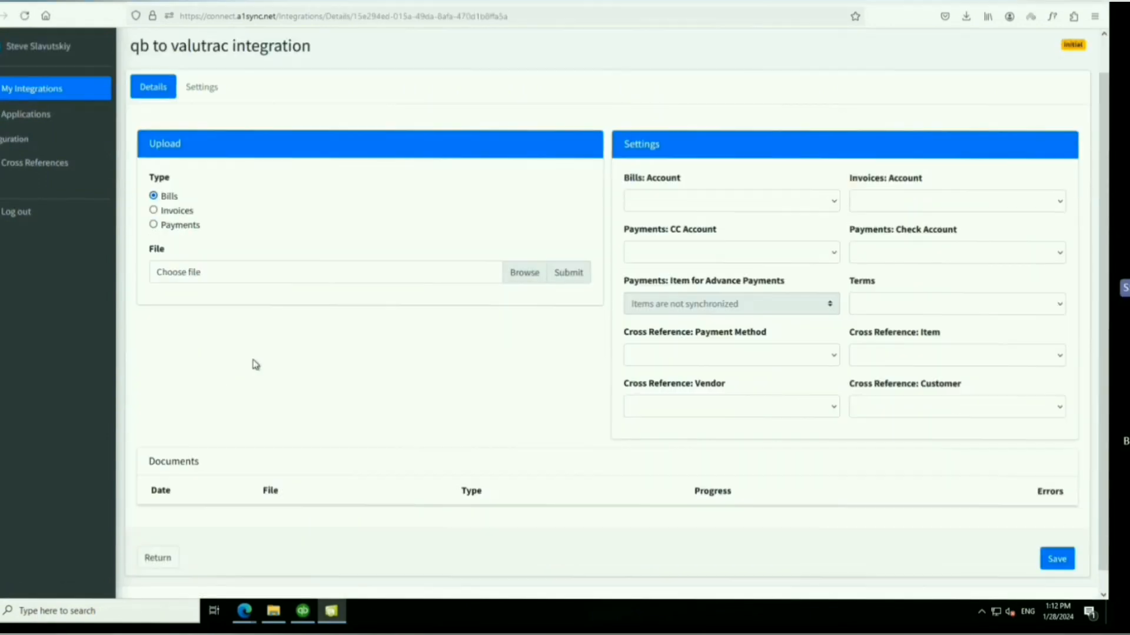
scroll(253, 363, "down", 2)
left_click(818, 334)
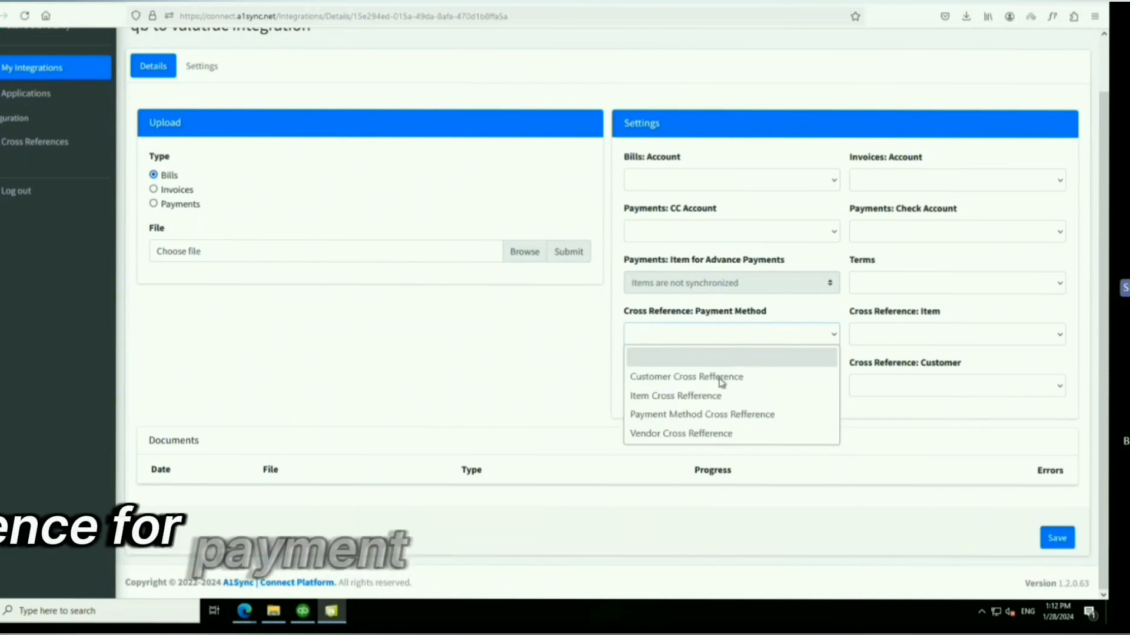
left_click(706, 415)
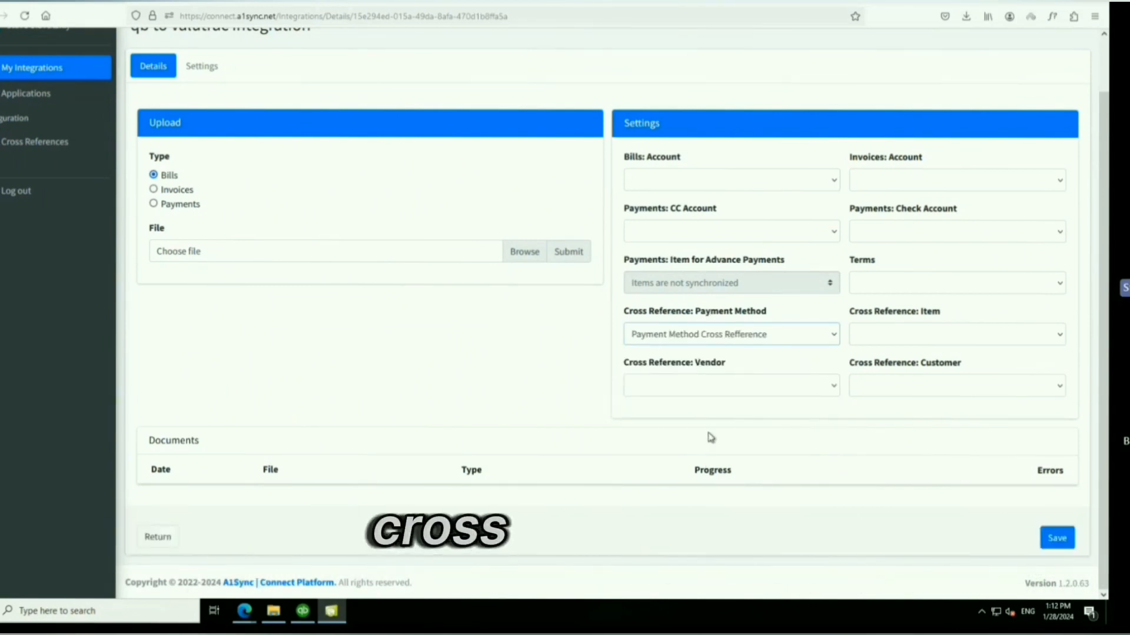
left_click(782, 386)
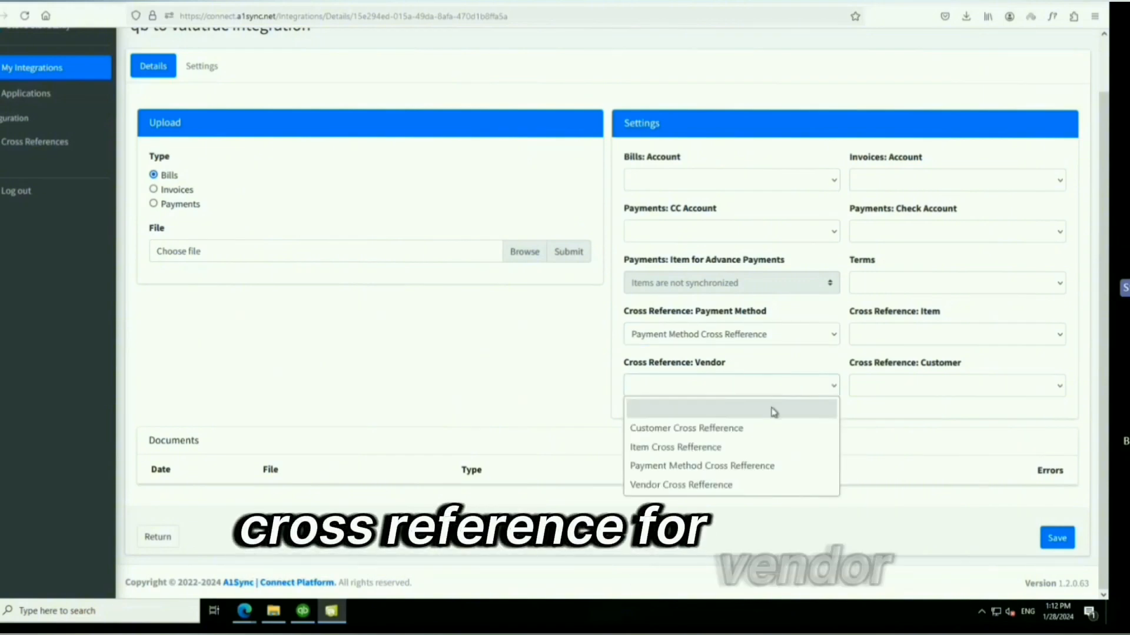
left_click(695, 486)
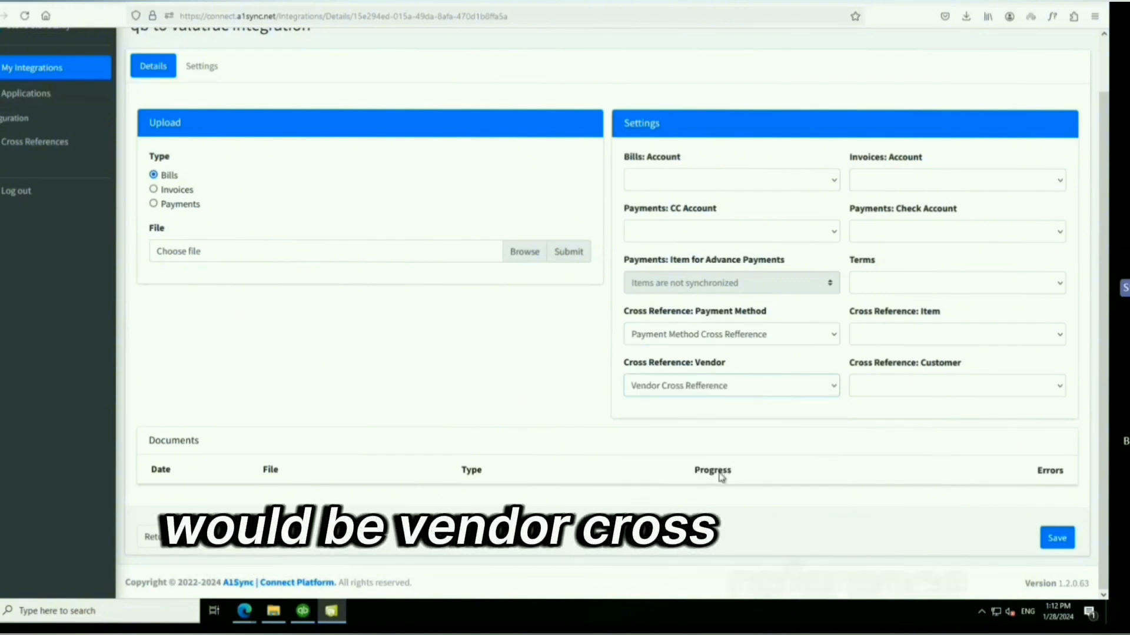
Assign Item Cross Refference to the item cross reference and Customer Cross Refference to the customer cross reference.
left_click(980, 333)
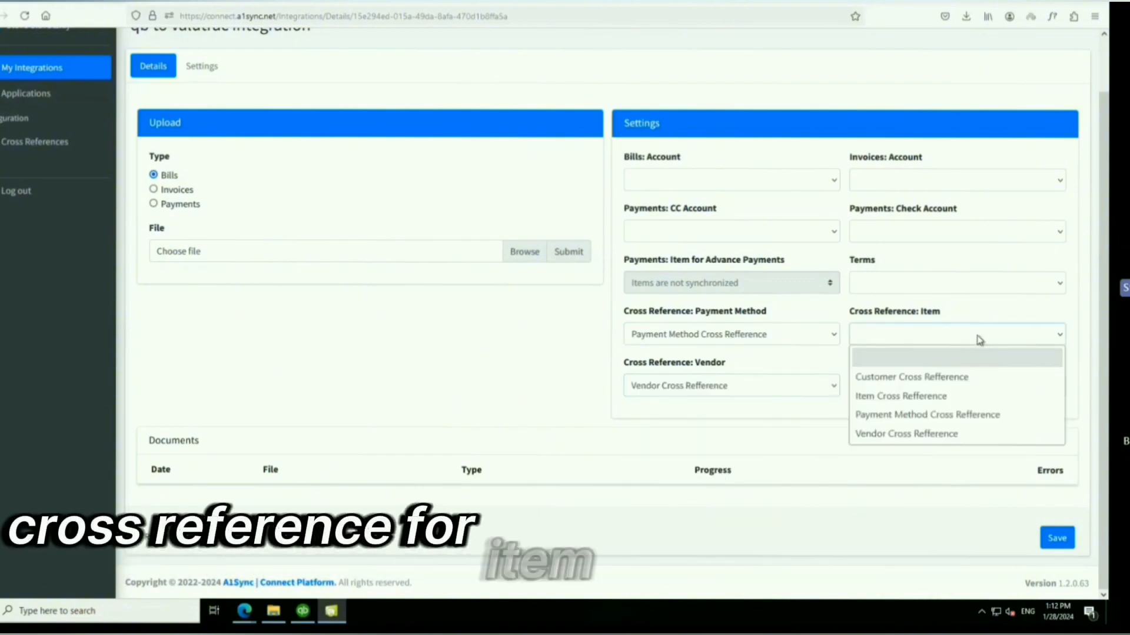
left_click(906, 397)
left_click(953, 392)
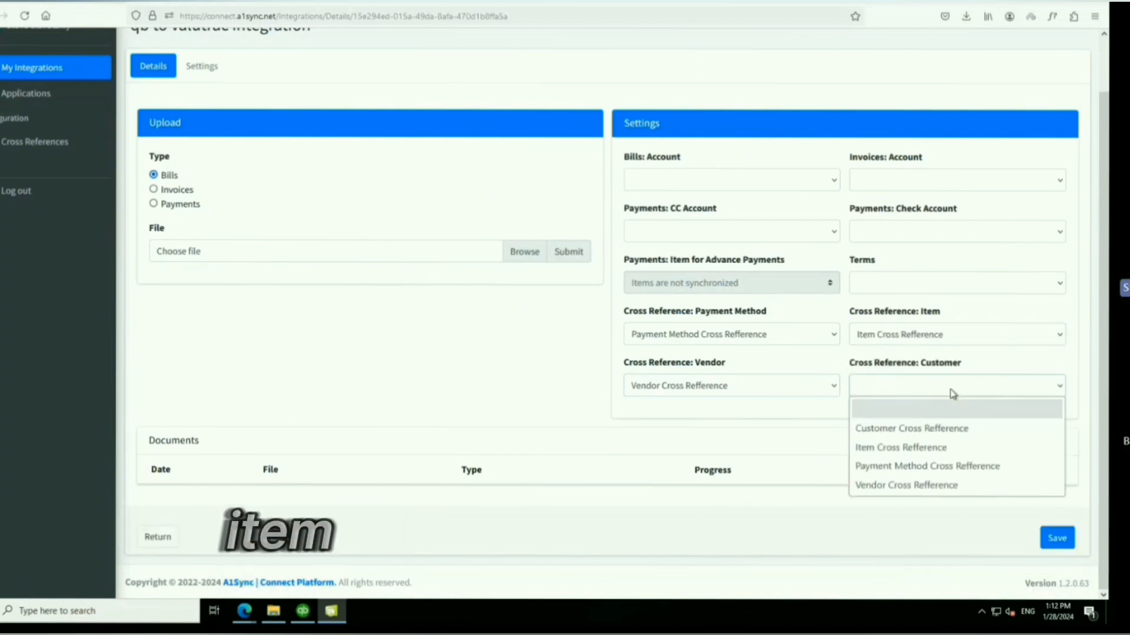
left_click(915, 429)
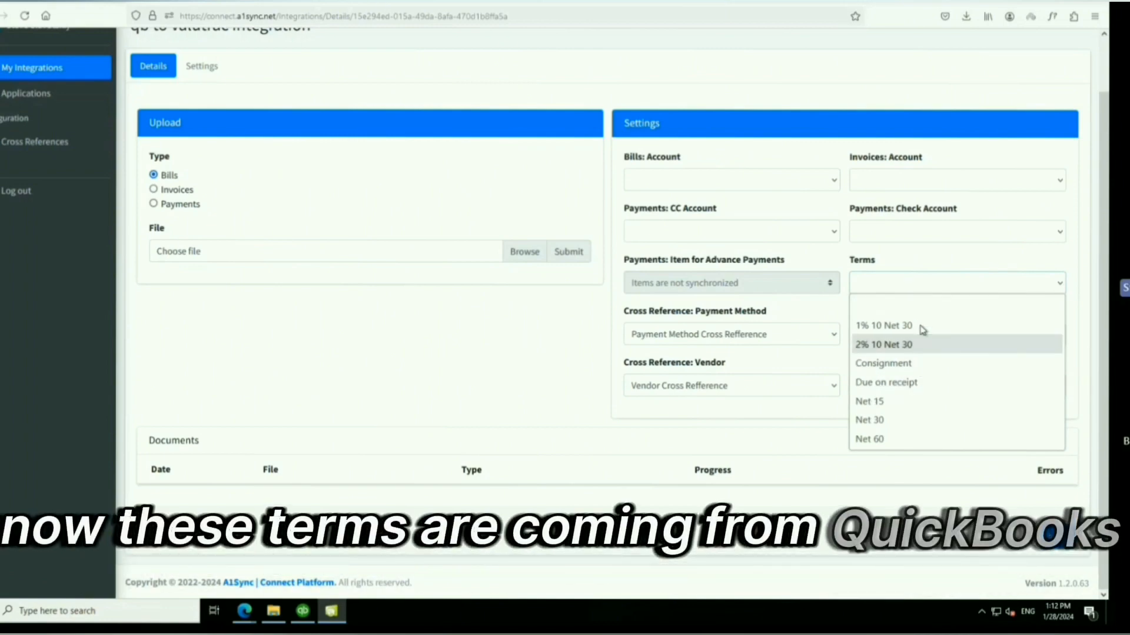
Look through the QuickBooks accounts offered for the bills, invoices and payments settings.
left_click(732, 181)
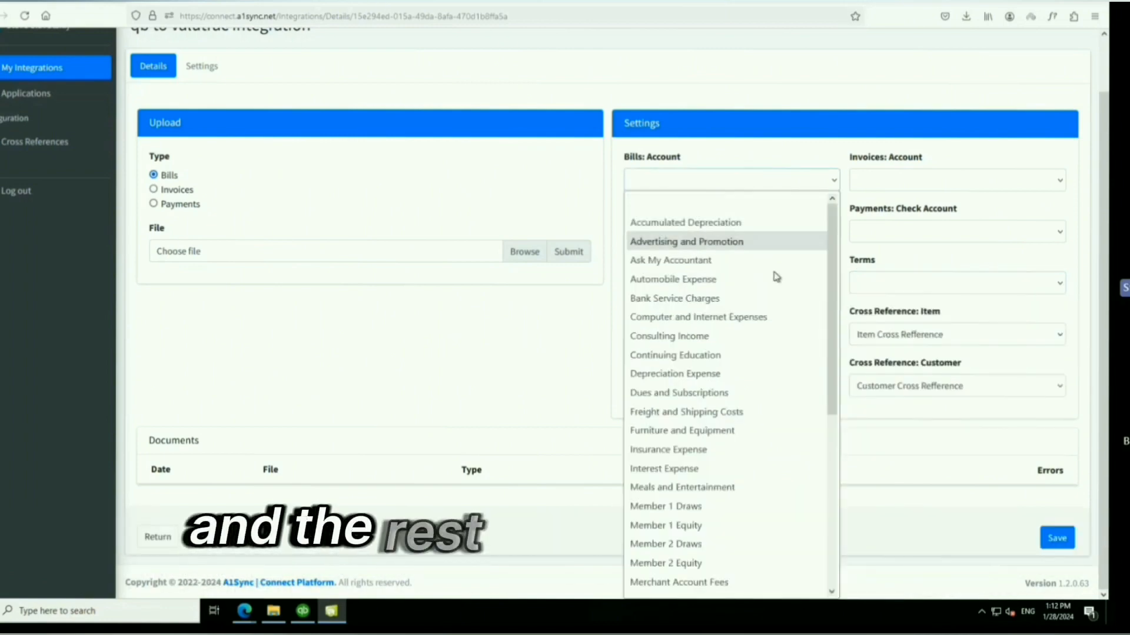
left_click(938, 187)
left_click(831, 229)
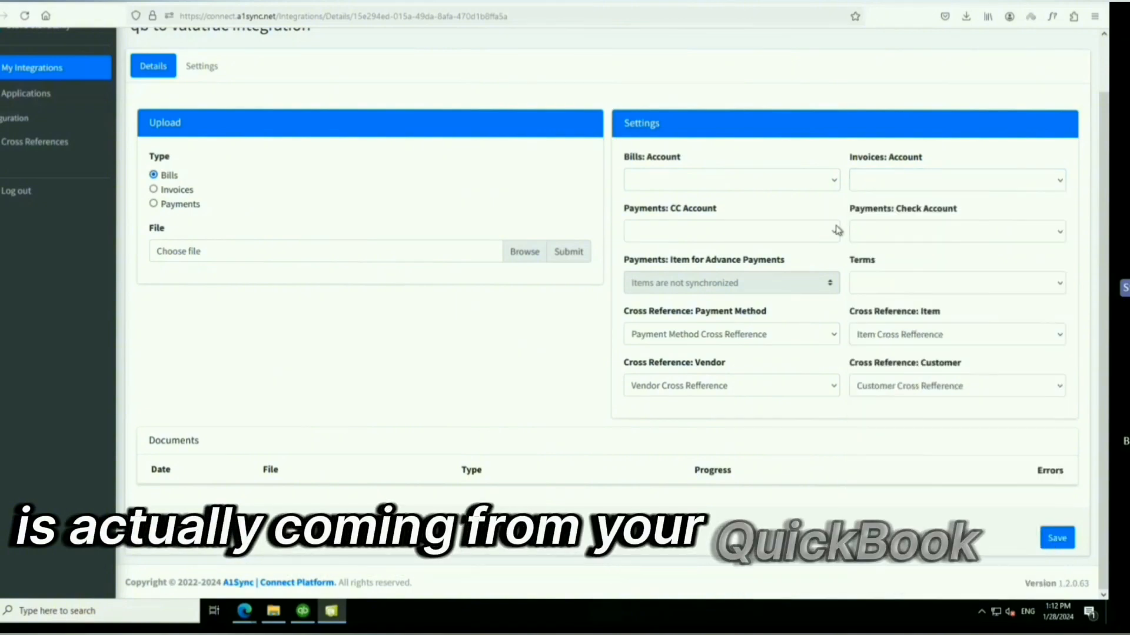
left_click(827, 231)
left_click(940, 231)
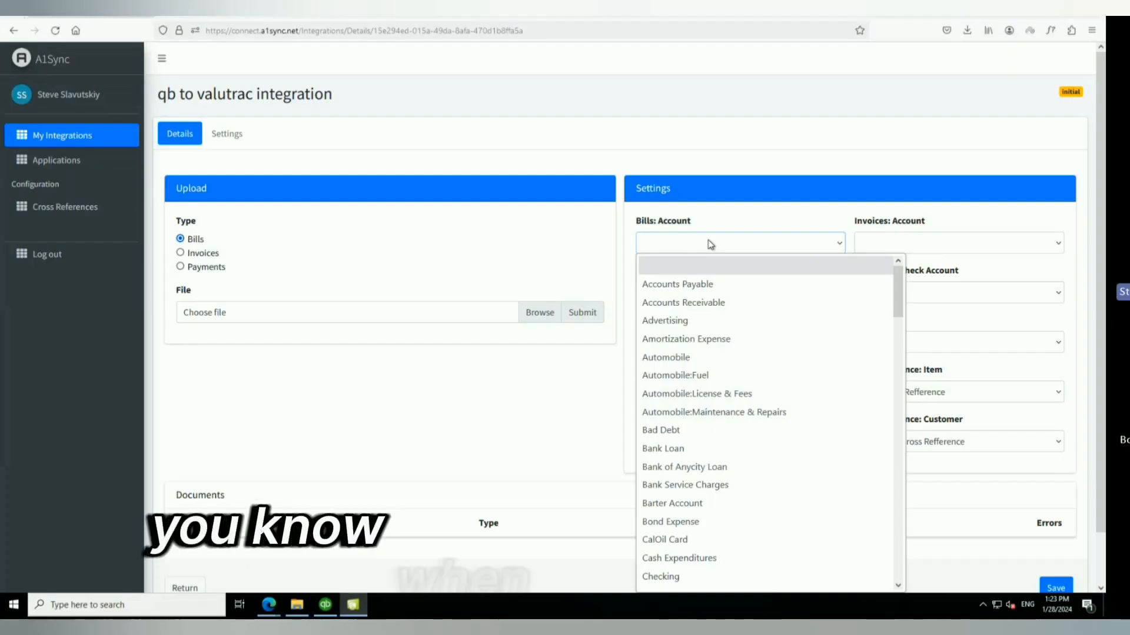
Set the bills account to Cost of Goods Sold and the payments CC account to Other Expenses.
key("Down")
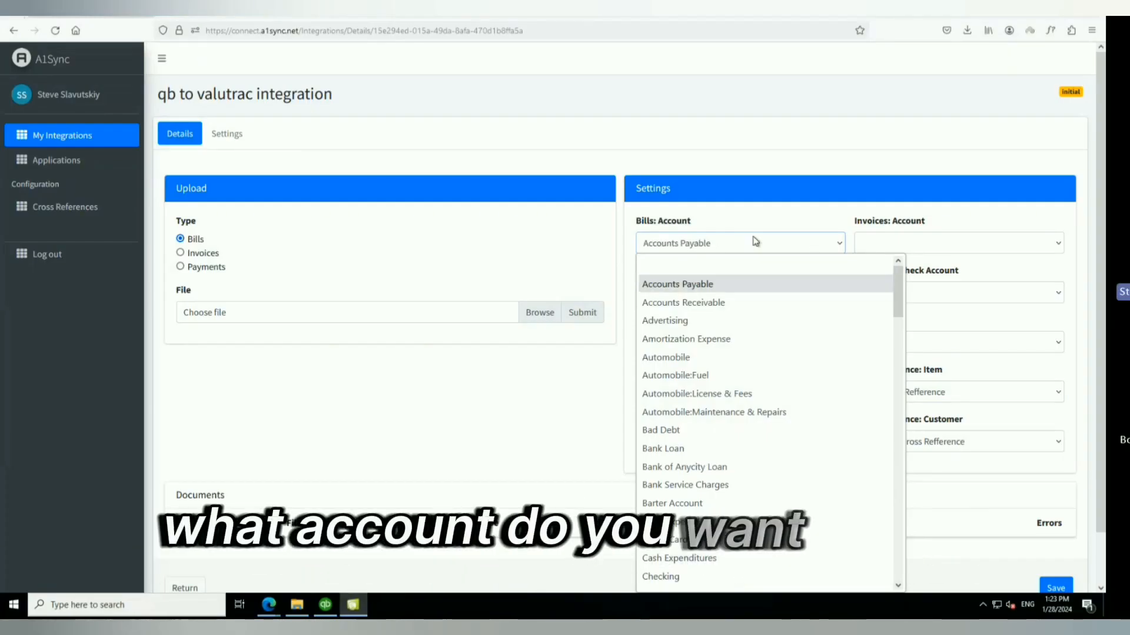
type("co")
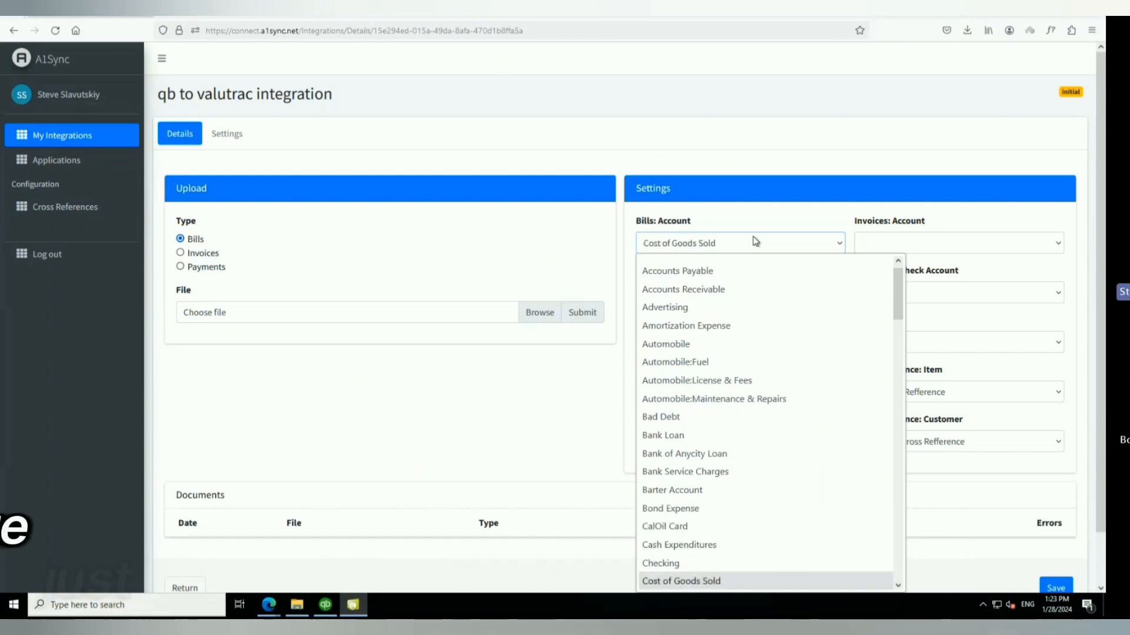
key("Return")
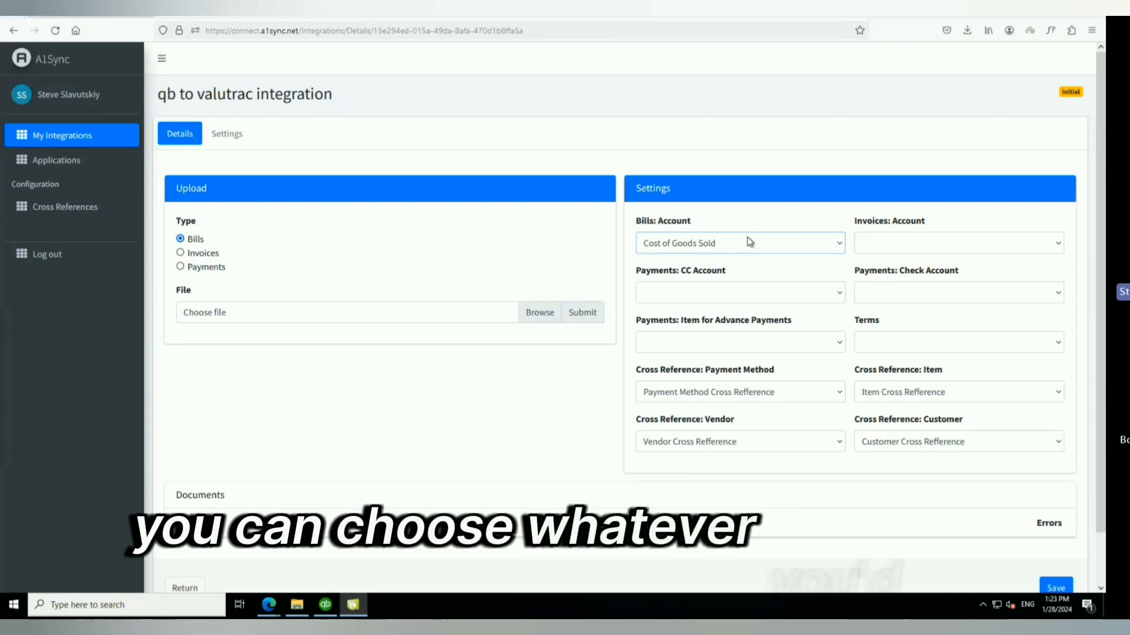
left_click(736, 297)
type("ot")
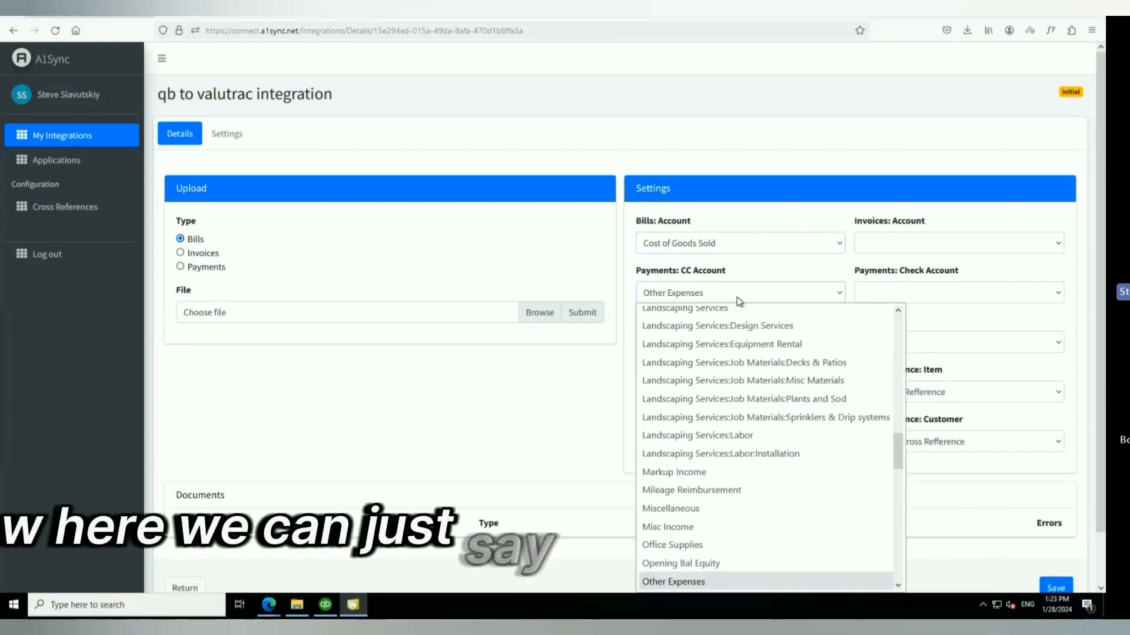
key("Return")
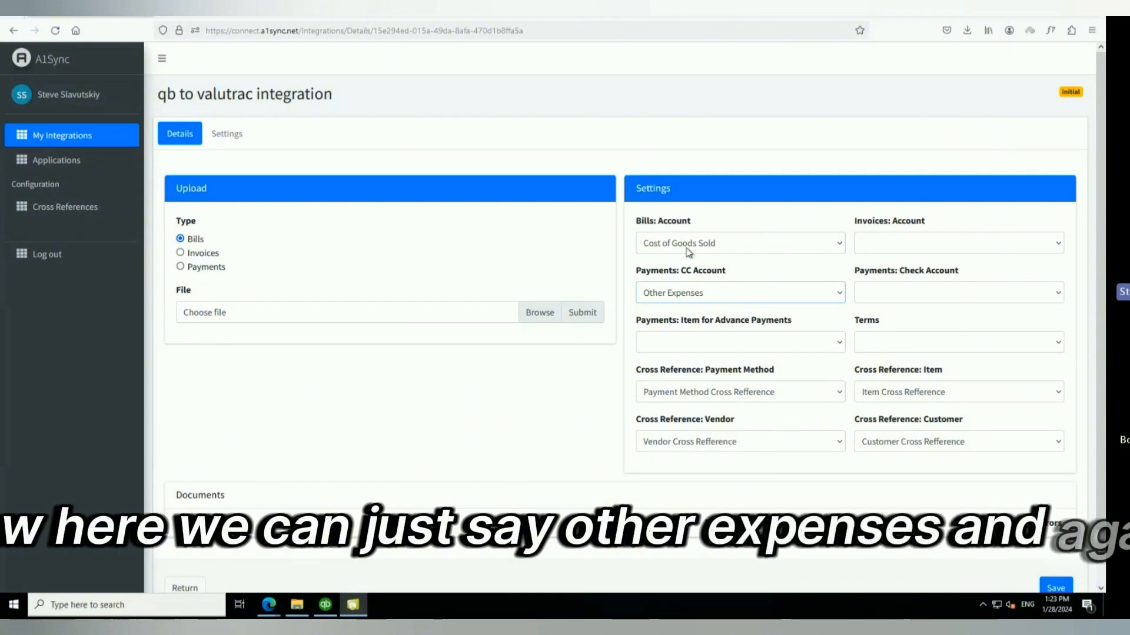
Set the item for advance payments to Installation and choose Net 15 as the terms.
left_click(706, 347)
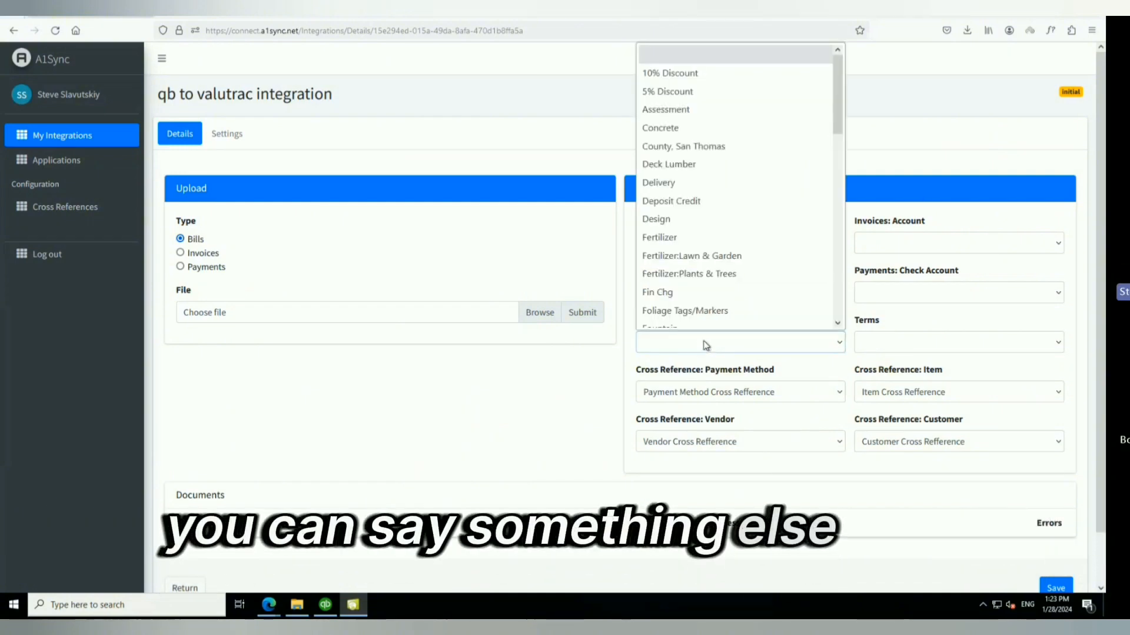
type("of State")
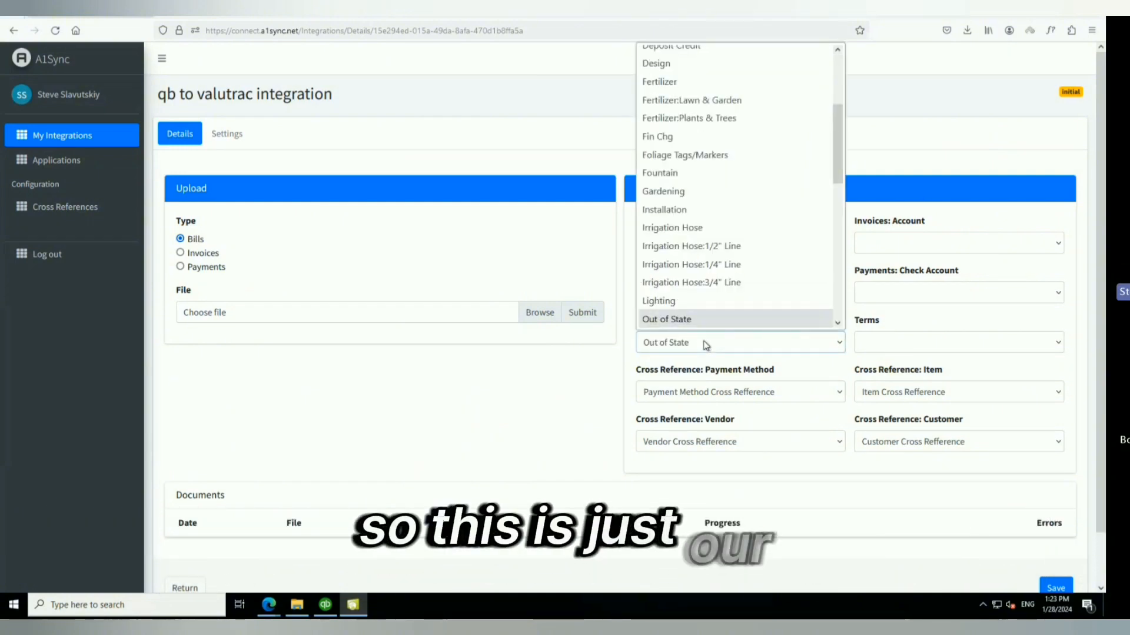
type("i")
key("Return")
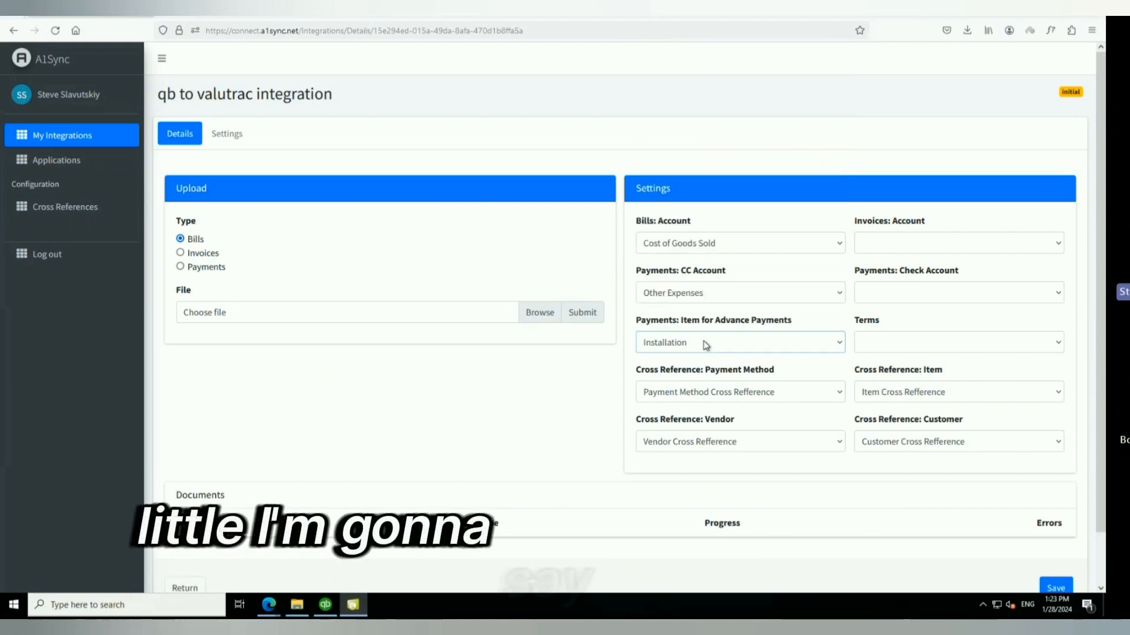
left_click(945, 344)
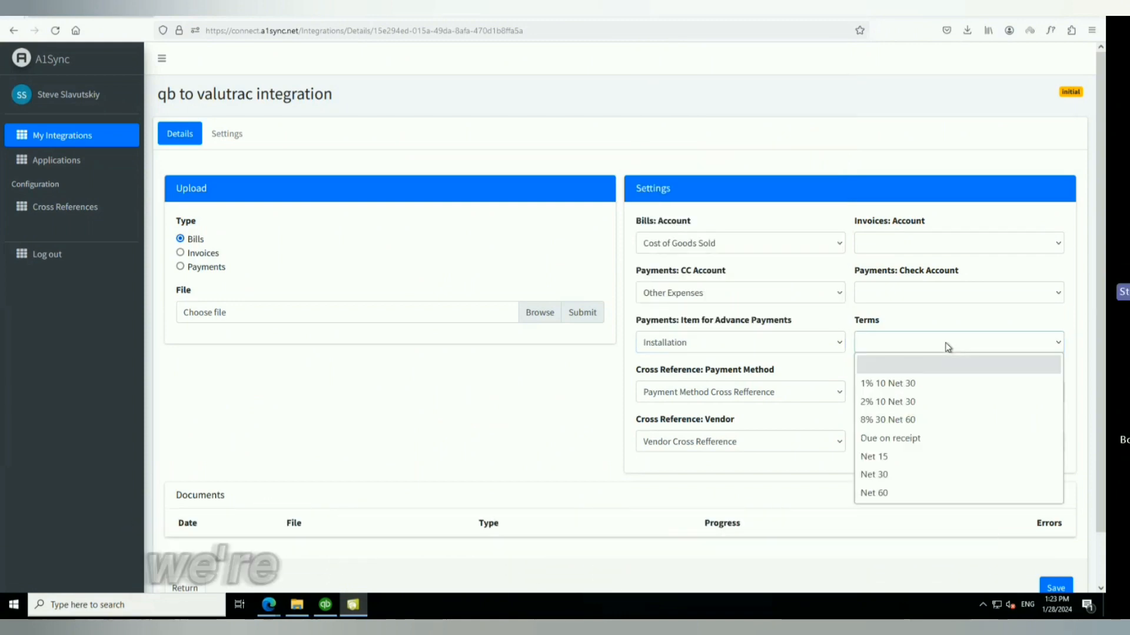
left_click(899, 455)
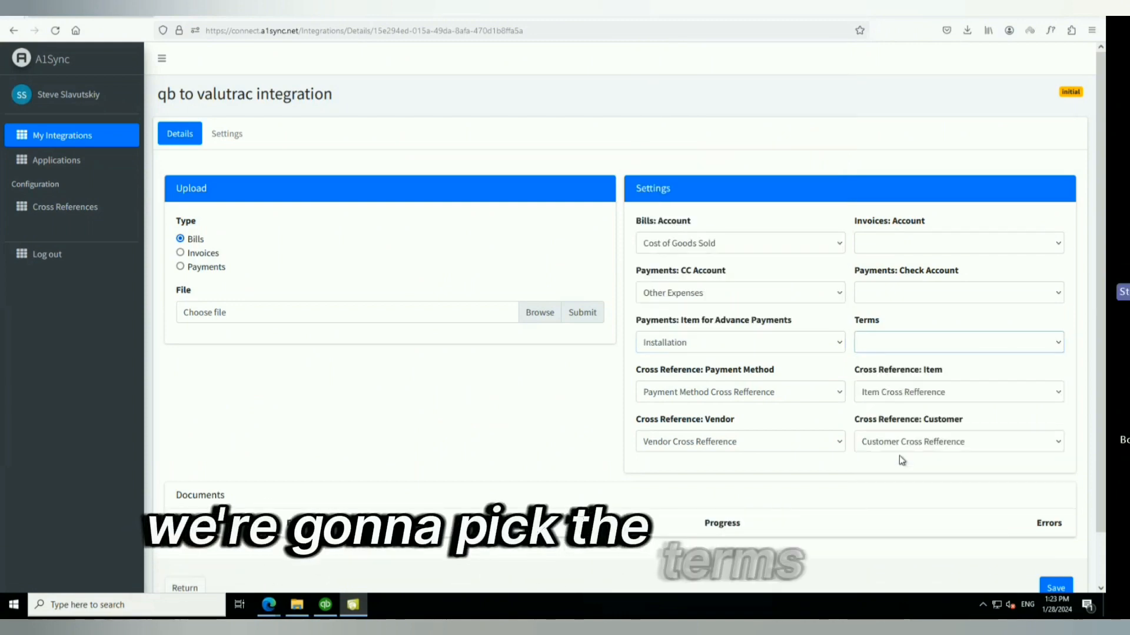
Set the payments check account to Undeposited Funds in the integration settings.
left_click(911, 294)
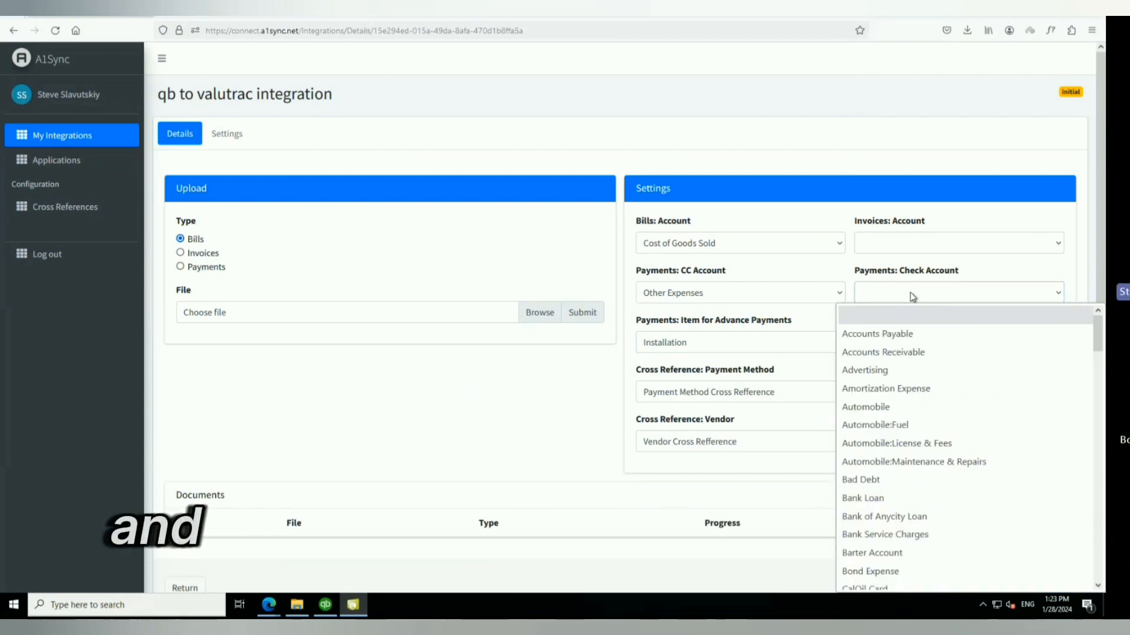
key("u")
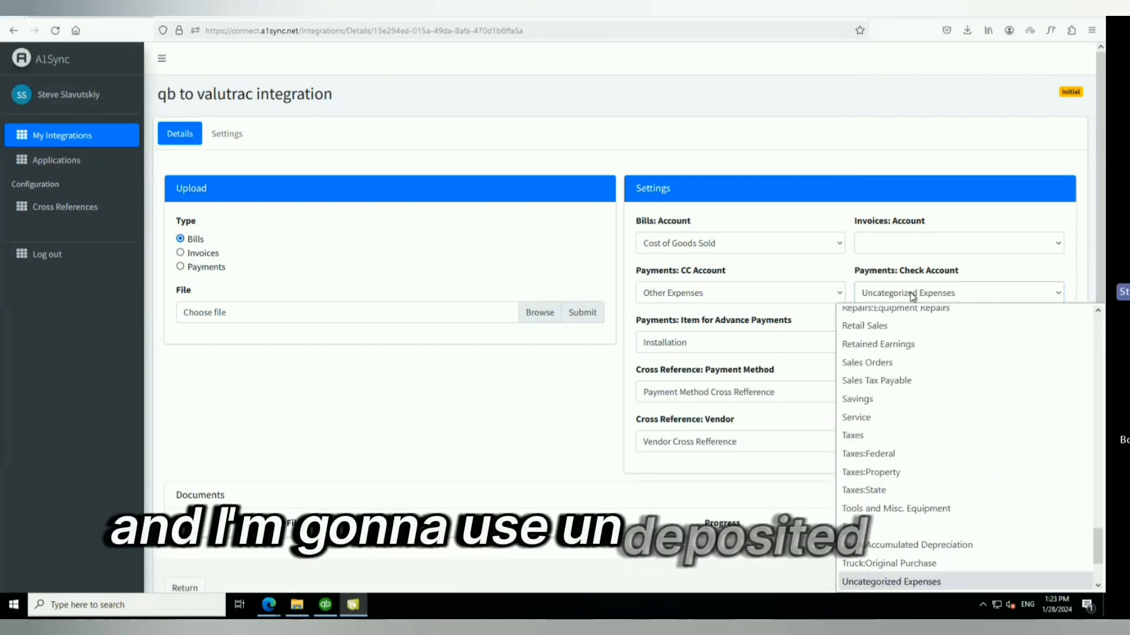
key("Down")
key("Down")
key("Return")
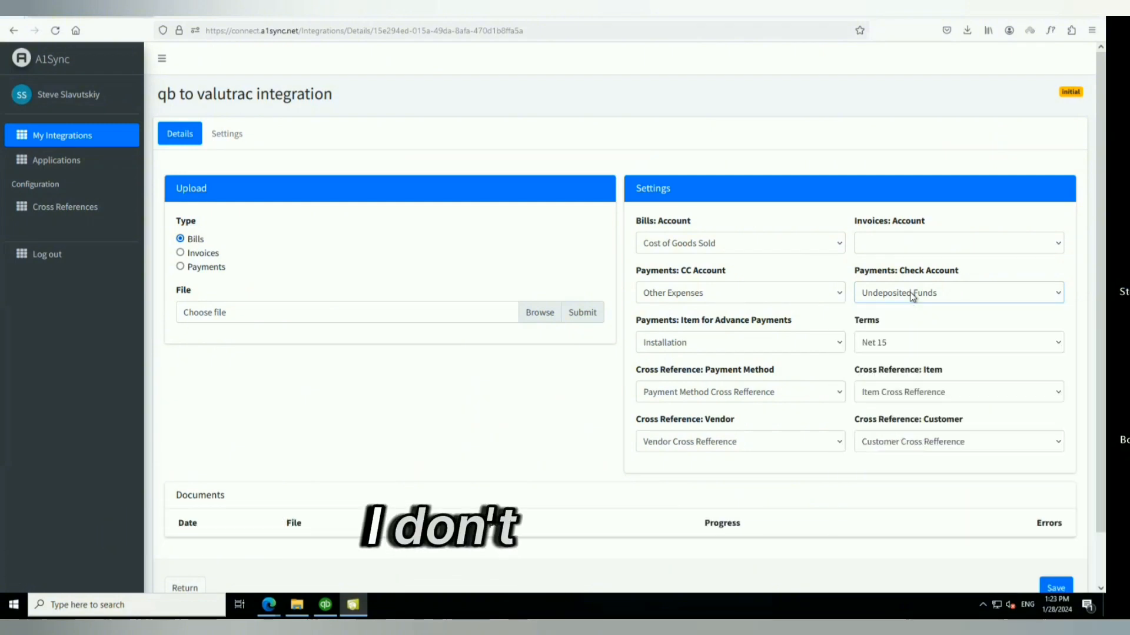
Set the invoices account to Uncategorized Income in the integration settings.
left_click(899, 242)
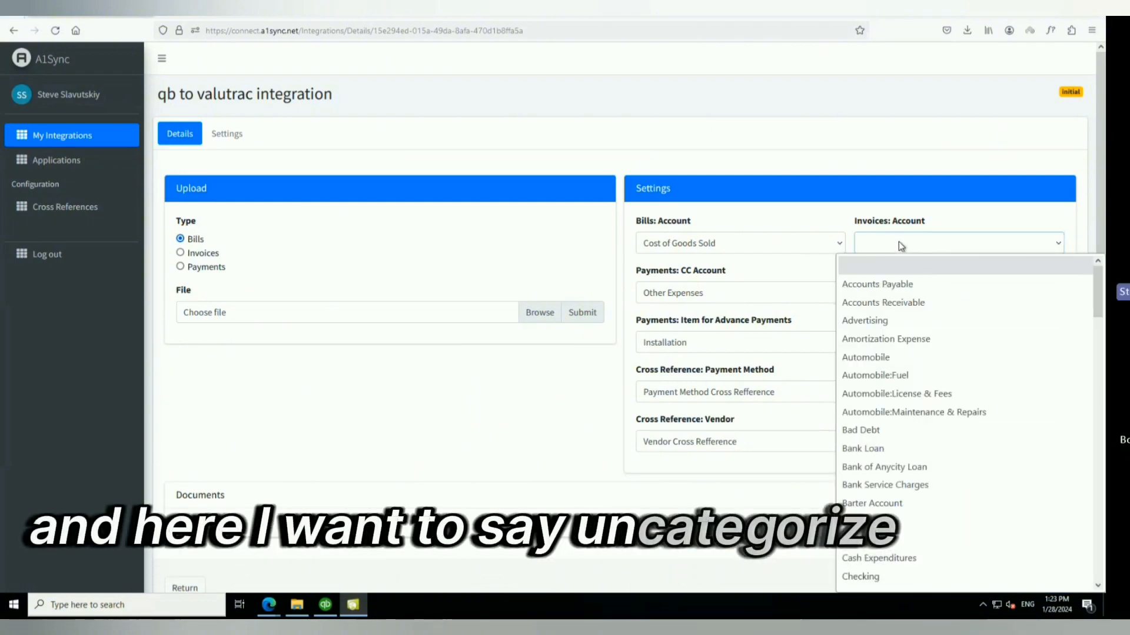
key("u")
key("c")
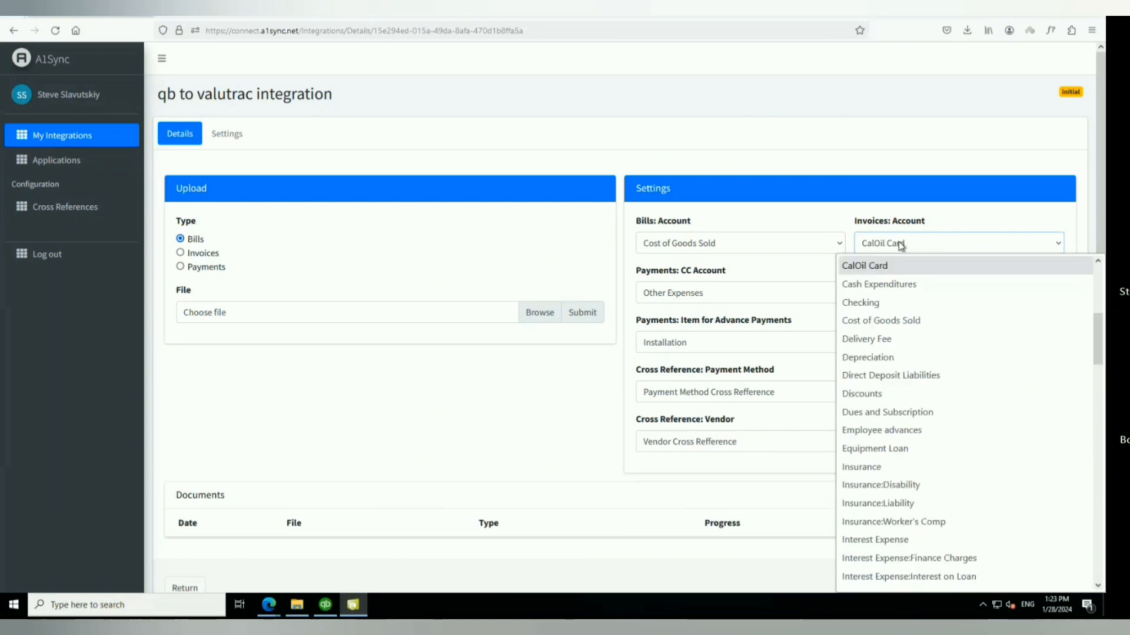
key("u")
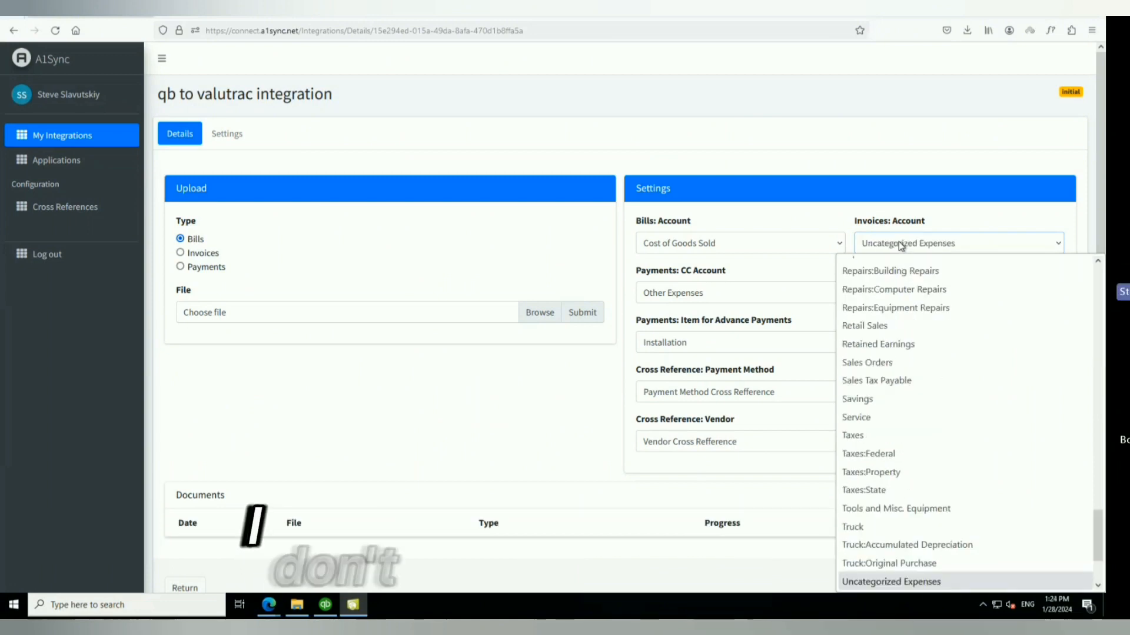
key("u")
key("Return")
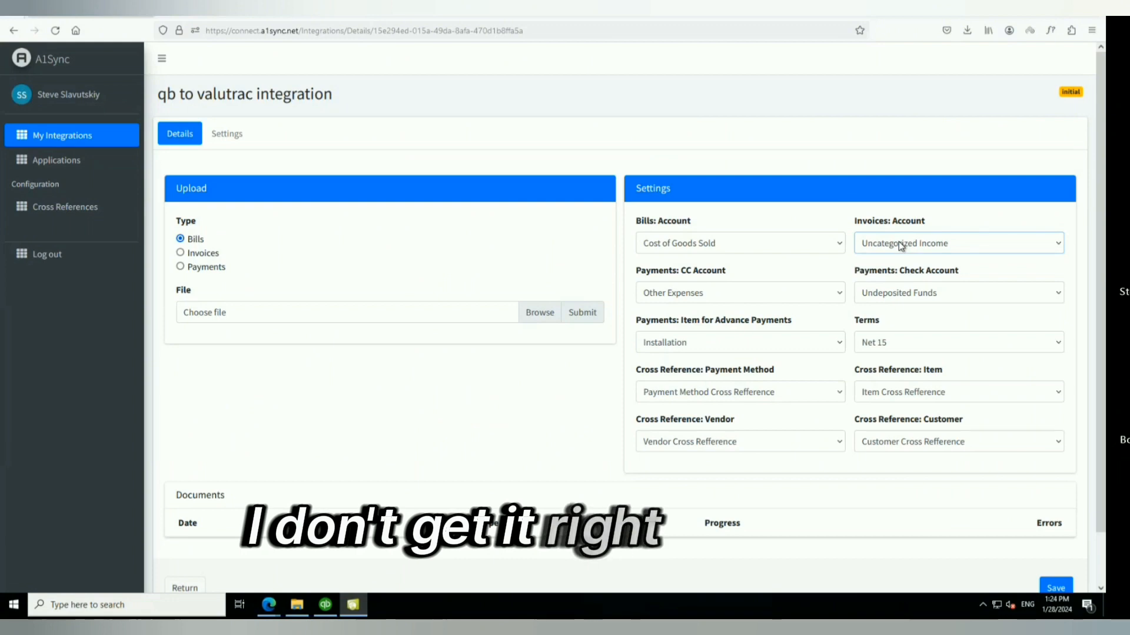
Upload the ValuTrac-Test-Payments file from the Downloads folder as a Payments document and submit it.
scroll(1076, 541, "down", 2)
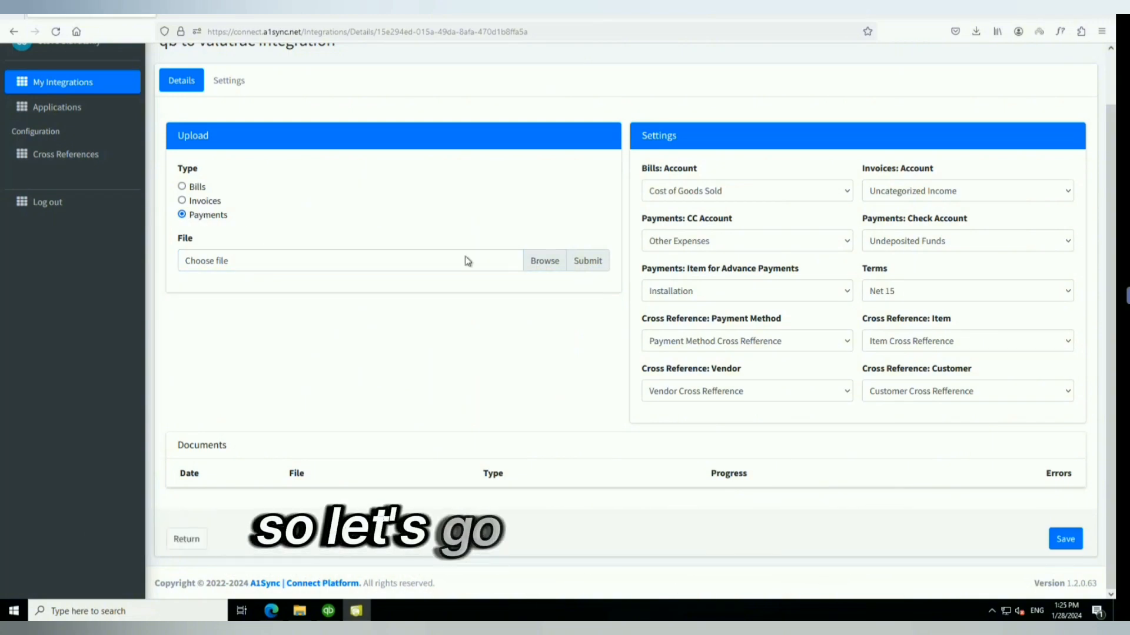
left_click(545, 261)
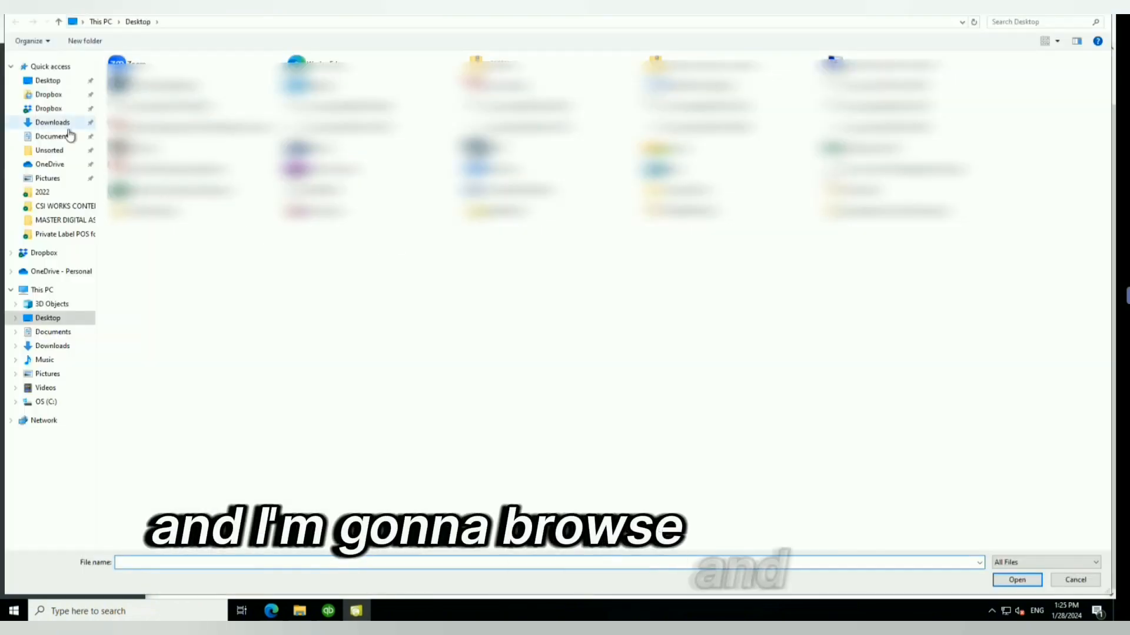
left_click(56, 122)
left_click(143, 92)
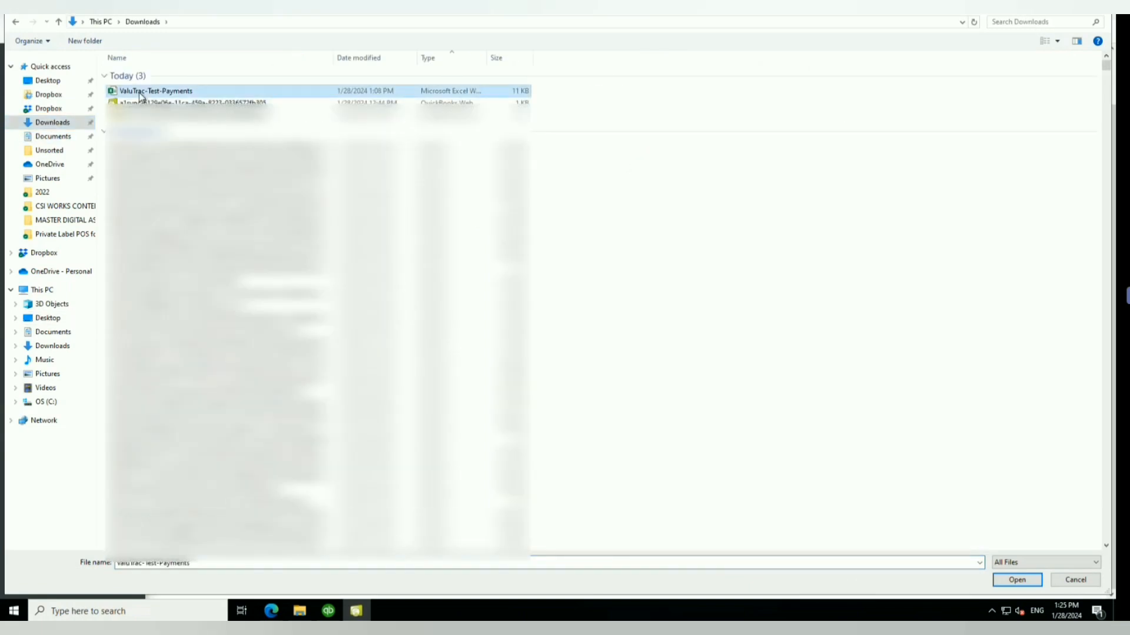
left_click(1027, 585)
left_click(571, 268)
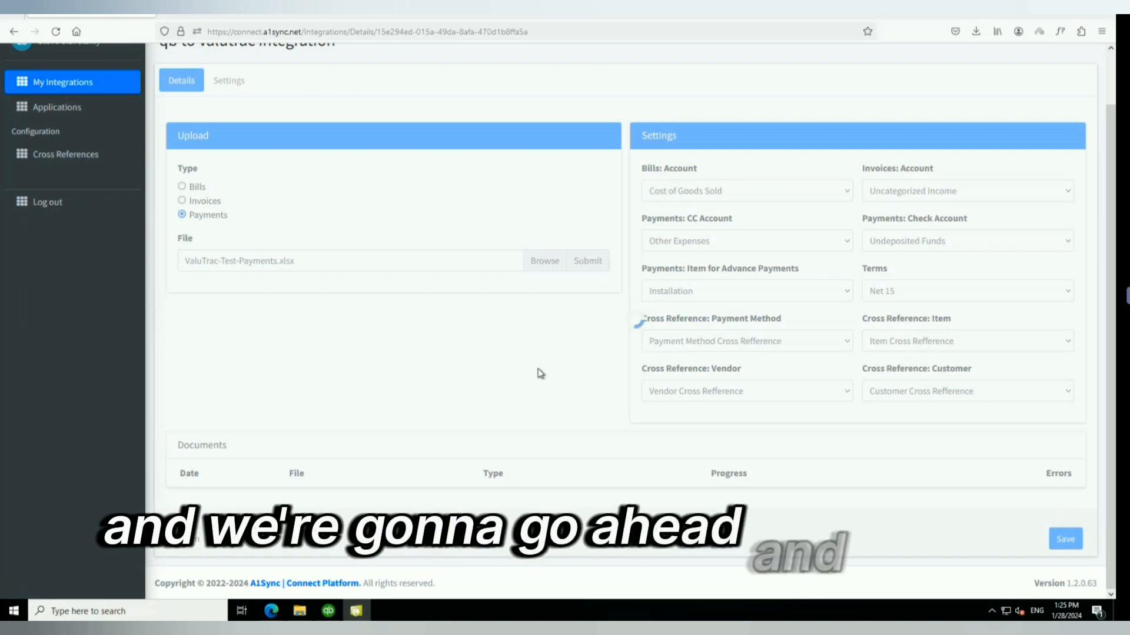
Open the uploaded ValuTrac-Test-Payments.xlsx document and review the missing cross references of the Sample Mortgage Co 1 transaction.
scroll(540, 373, "down", 3)
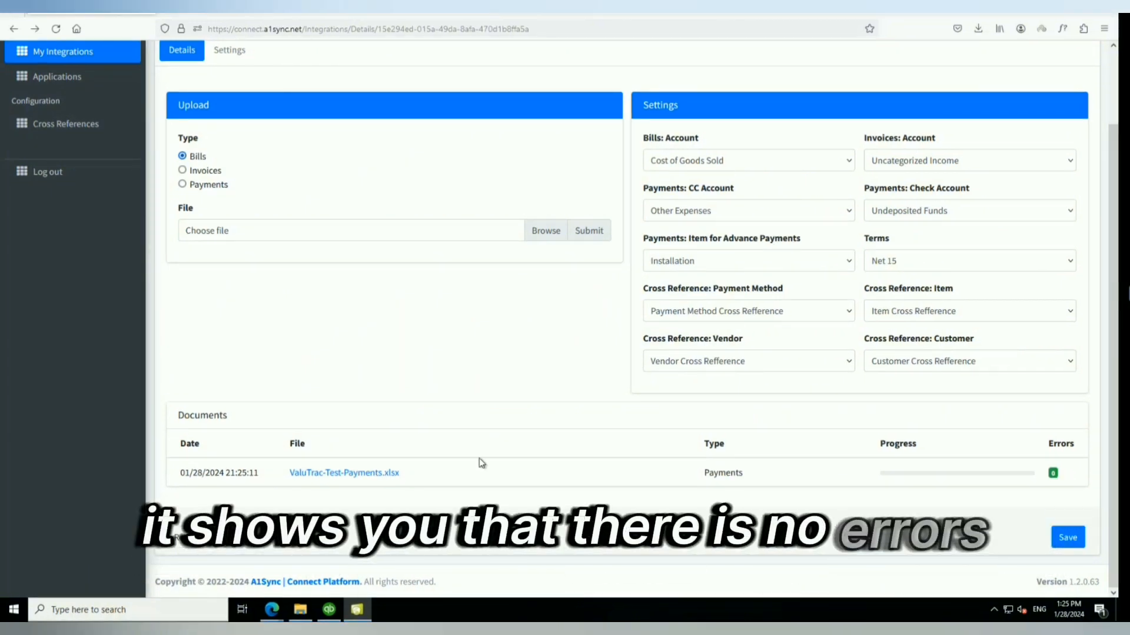
left_click(336, 475)
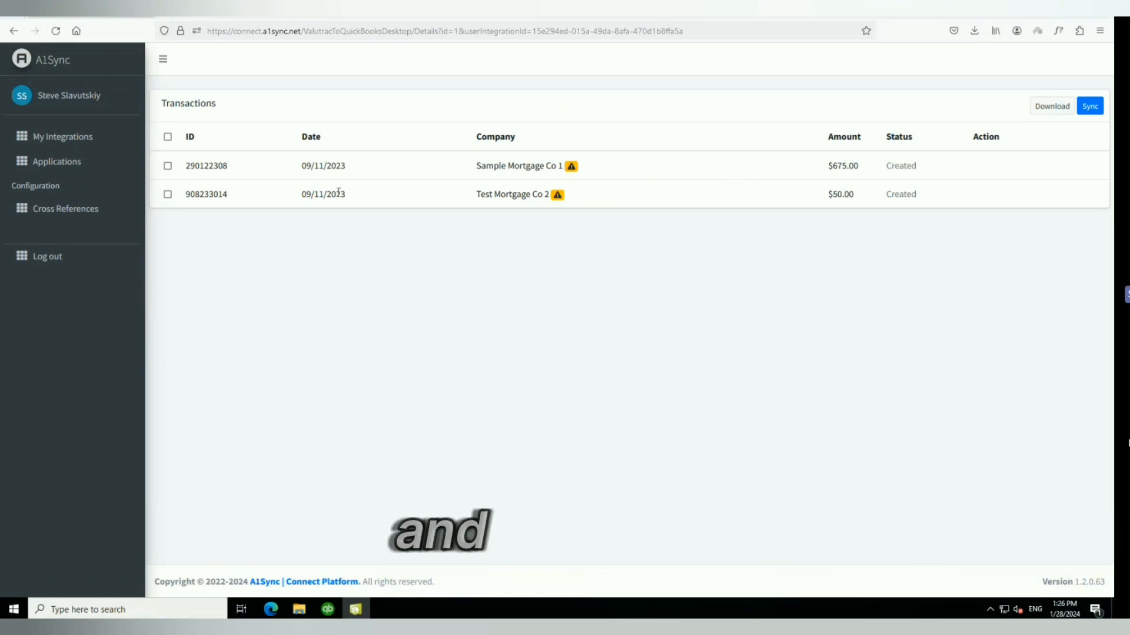
left_click_drag(476, 166, 573, 169)
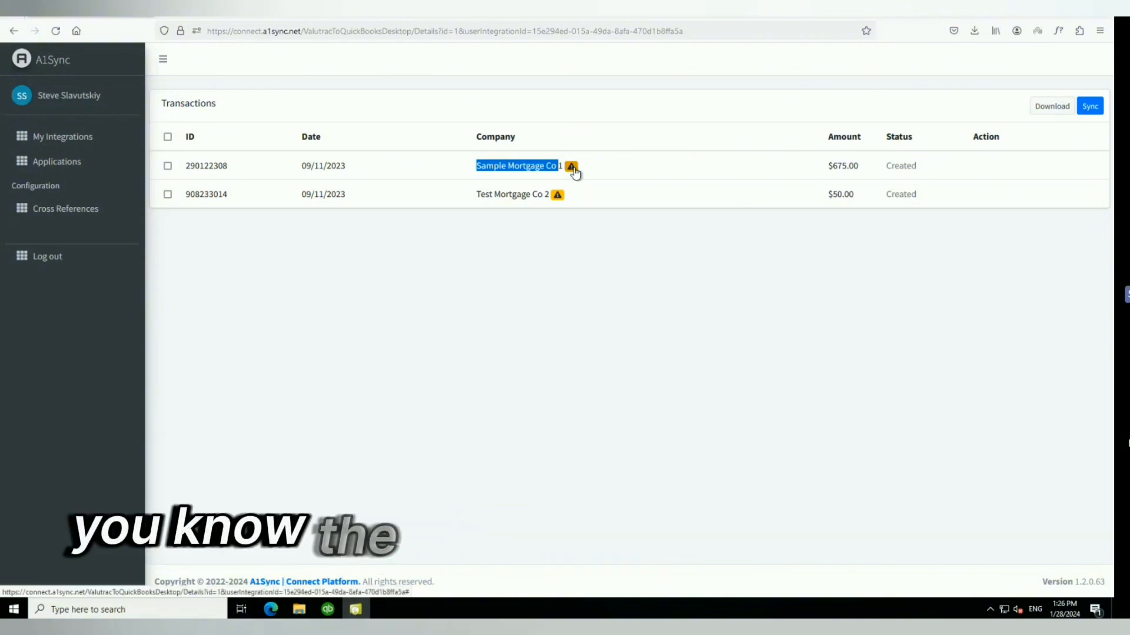
left_click(574, 167)
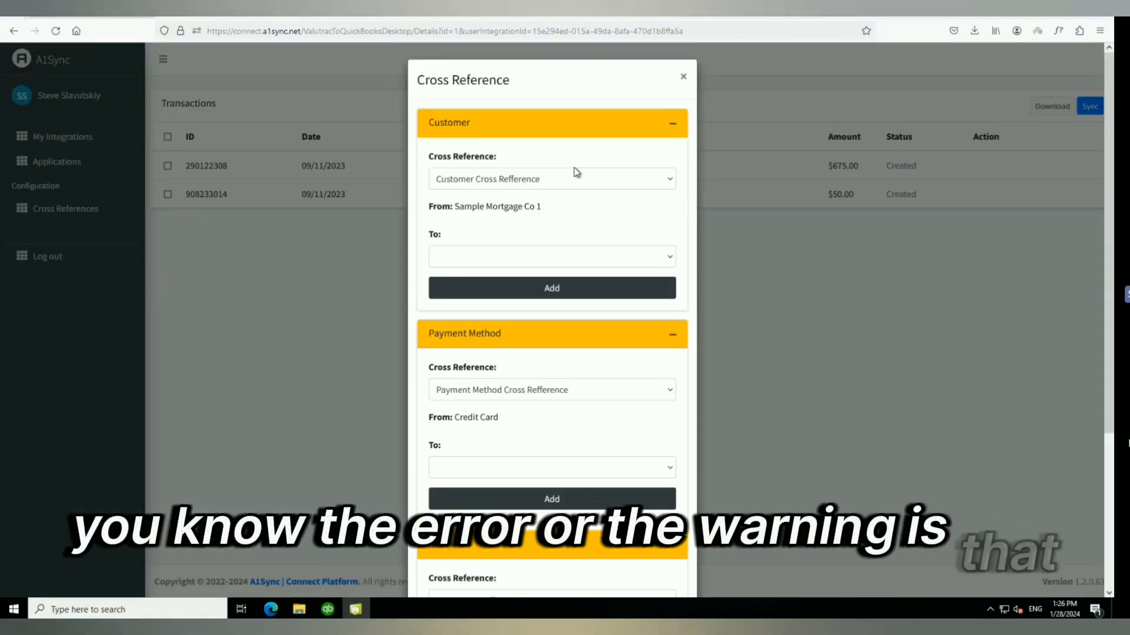
scroll(518, 348, "down", 3)
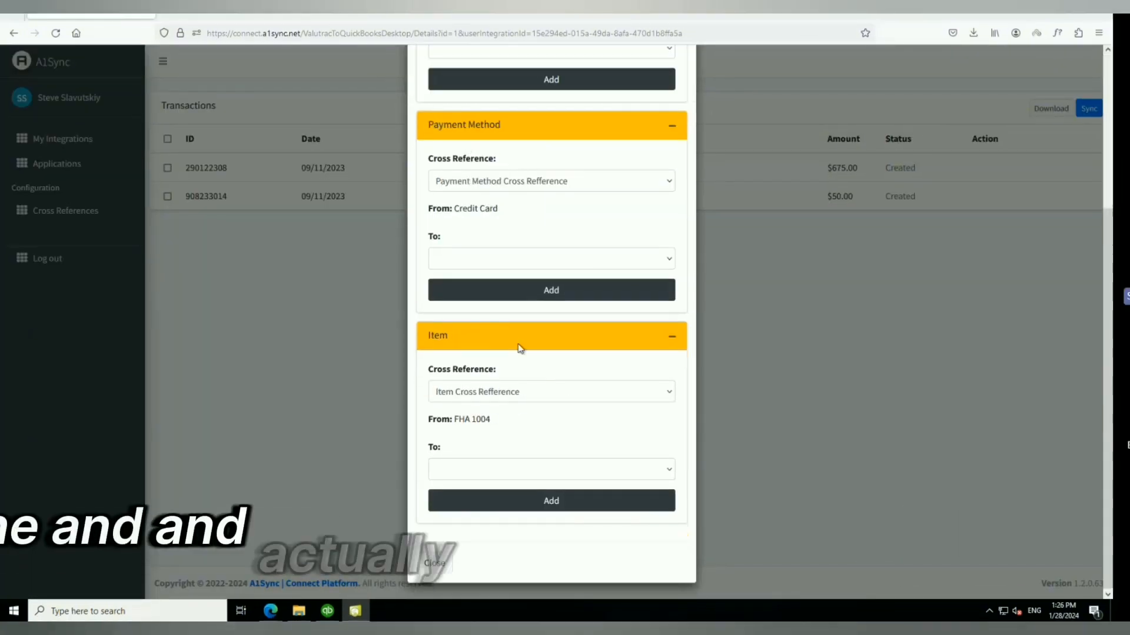
scroll(527, 338, "up", 3)
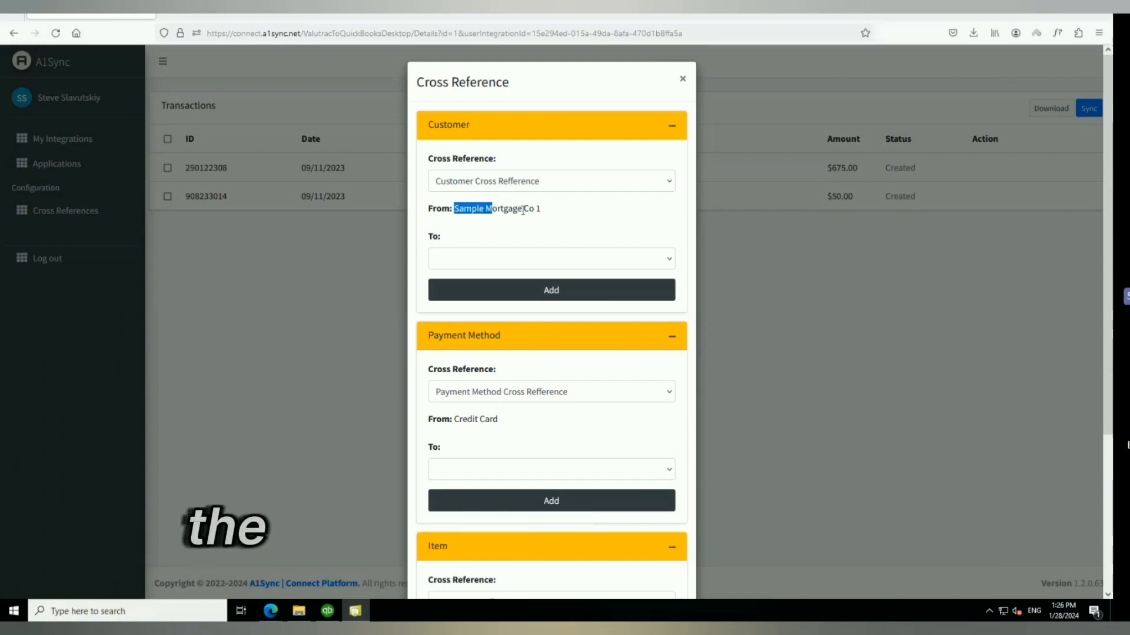
Add a customer cross reference that maps Sample Mortgage Co 1 to <Create New...>.
left_click_drag(523, 210, 550, 219)
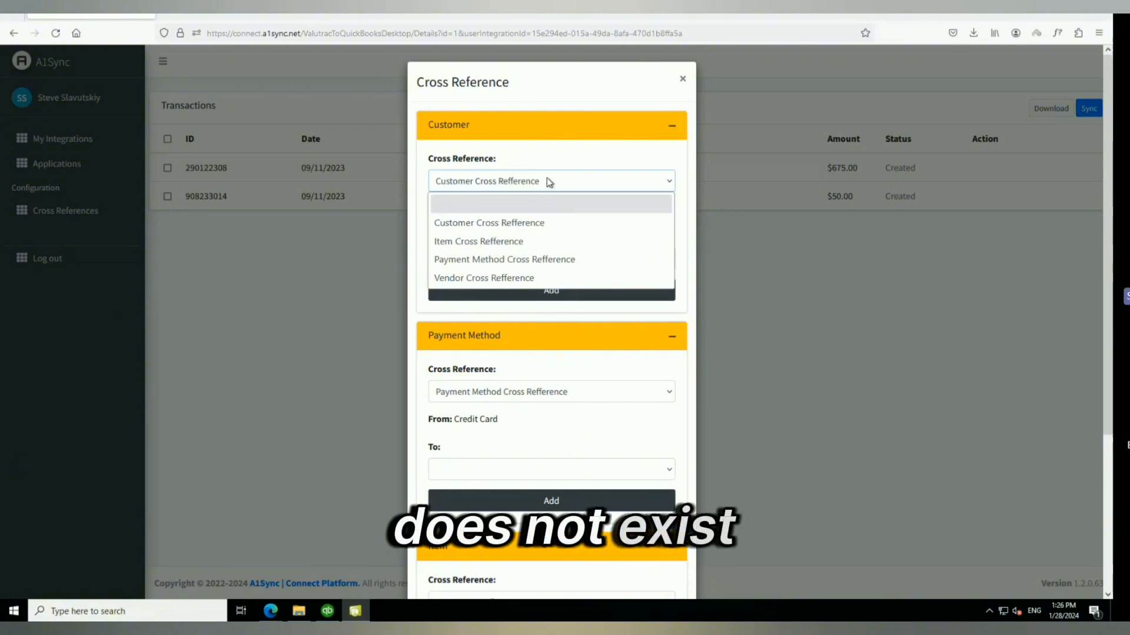
left_click(535, 221)
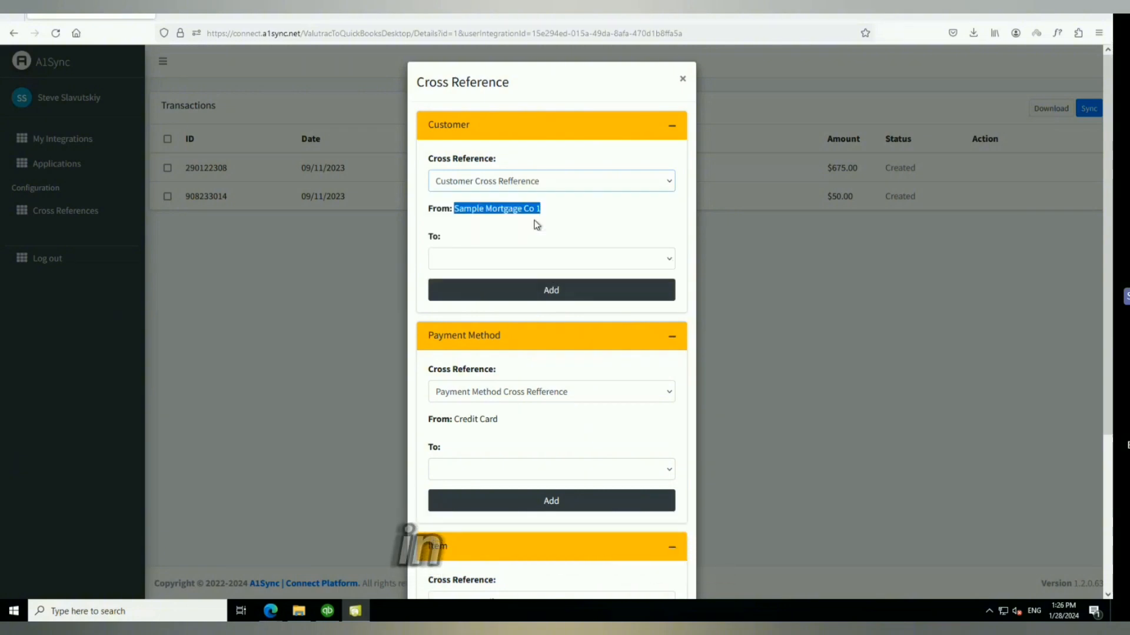
left_click(611, 263)
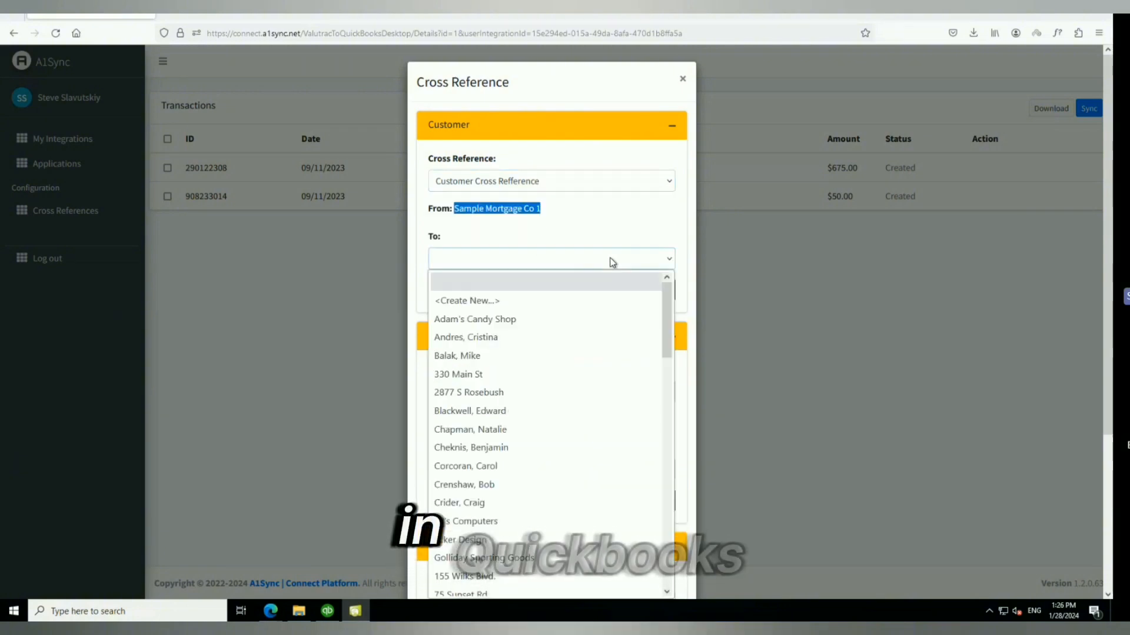
left_click(470, 302)
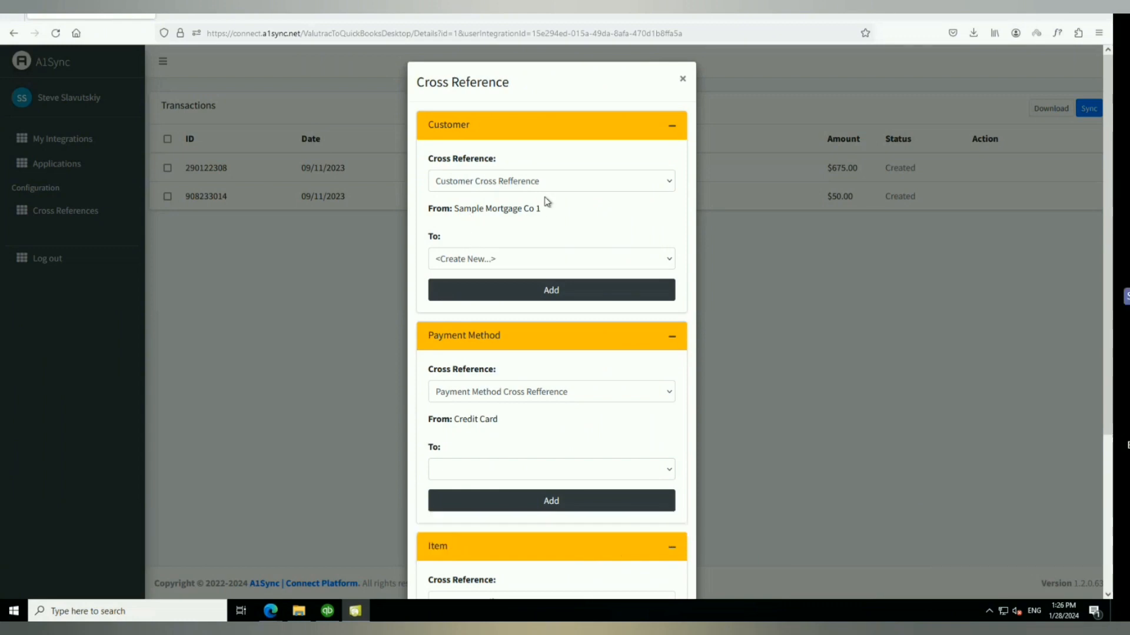
left_click(560, 296)
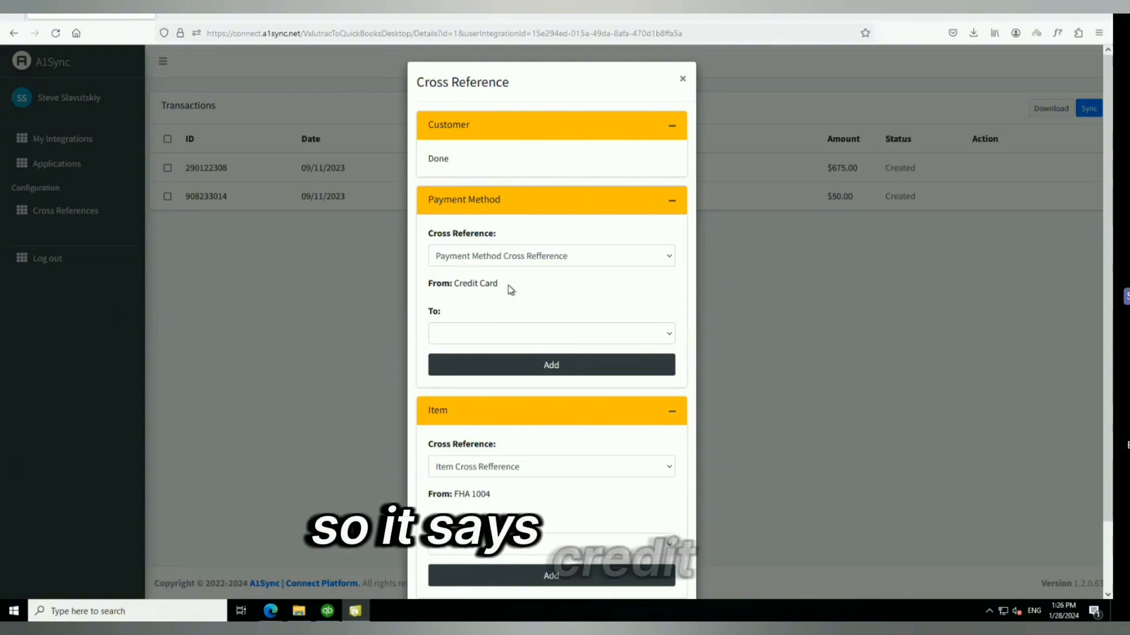
Switch to QuickBooks Desktop and add a payment method named Credit Card with the type Other credit card from the customer payment form.
left_click(529, 332)
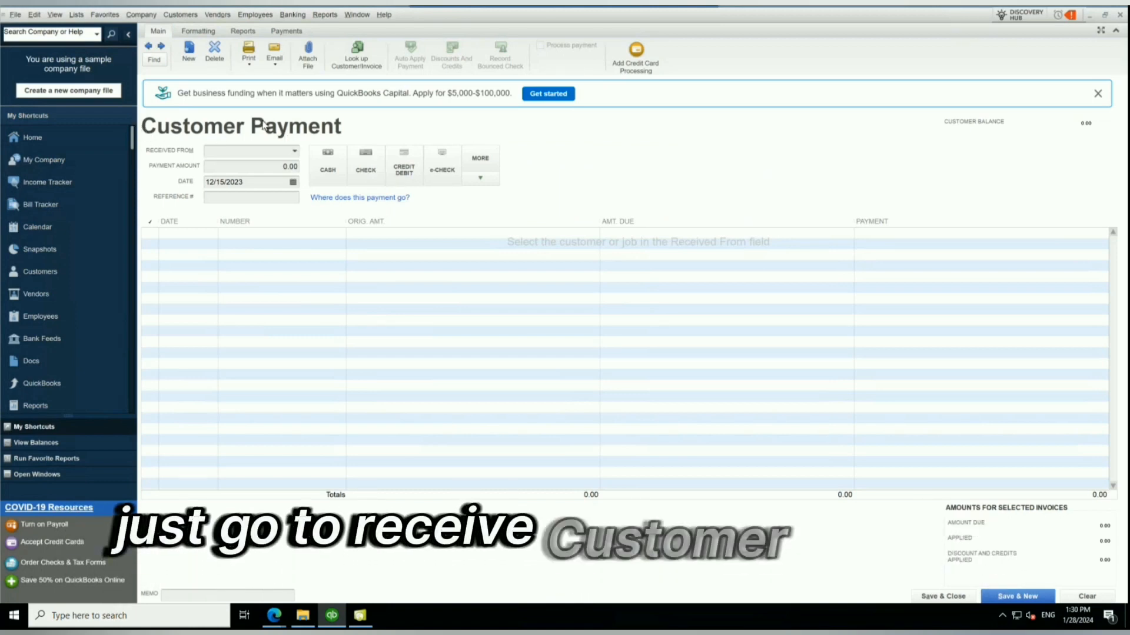
left_click(476, 178)
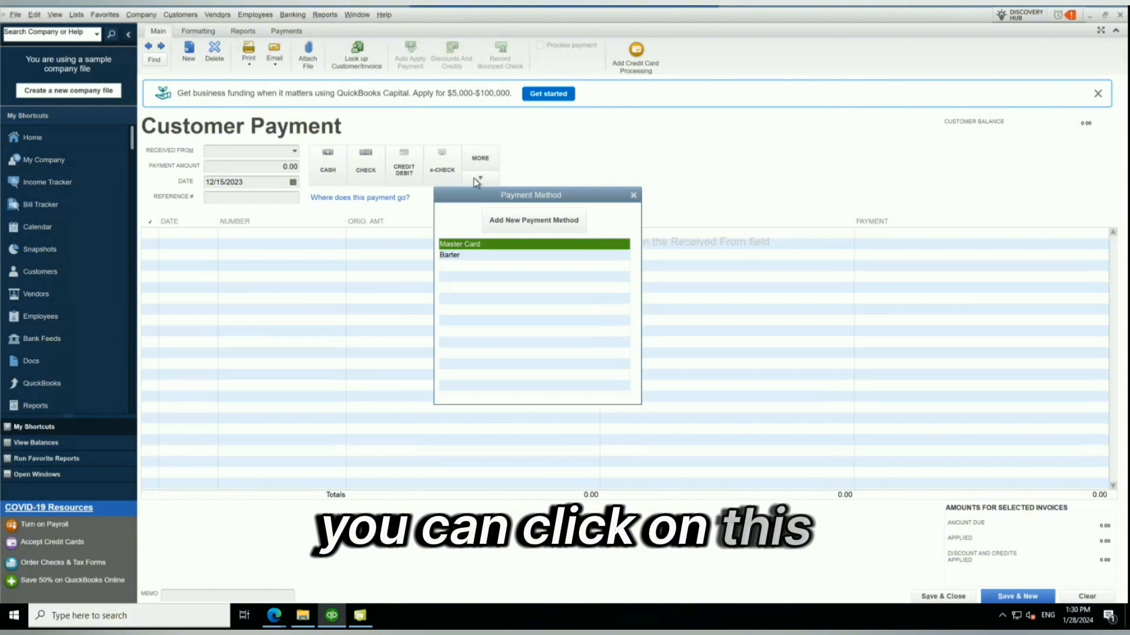
left_click(514, 222)
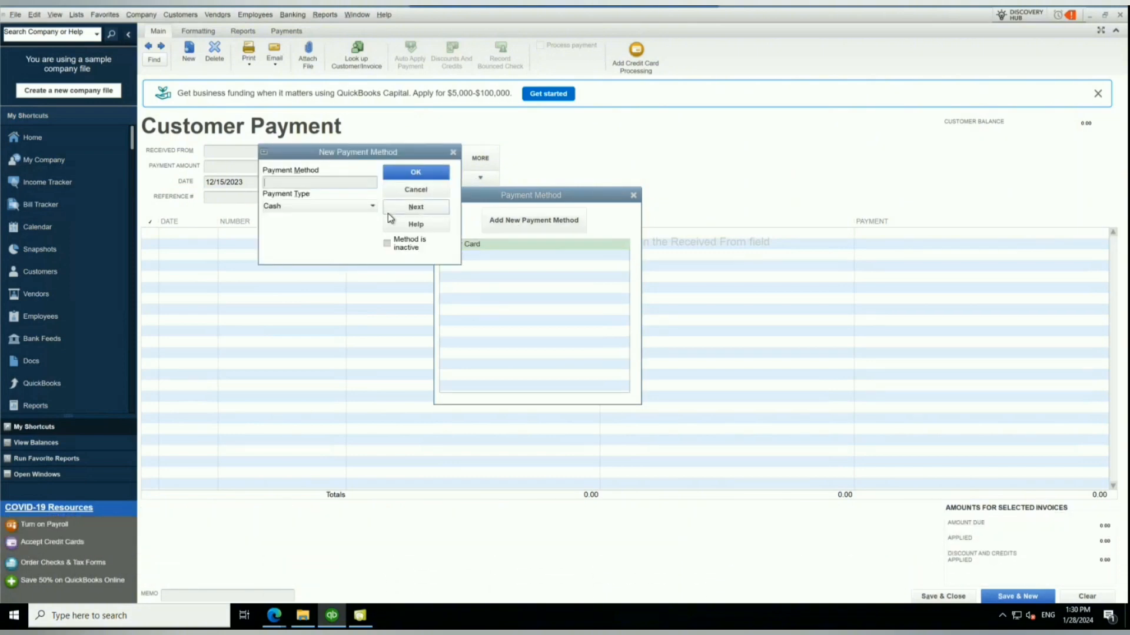
type("Credit")
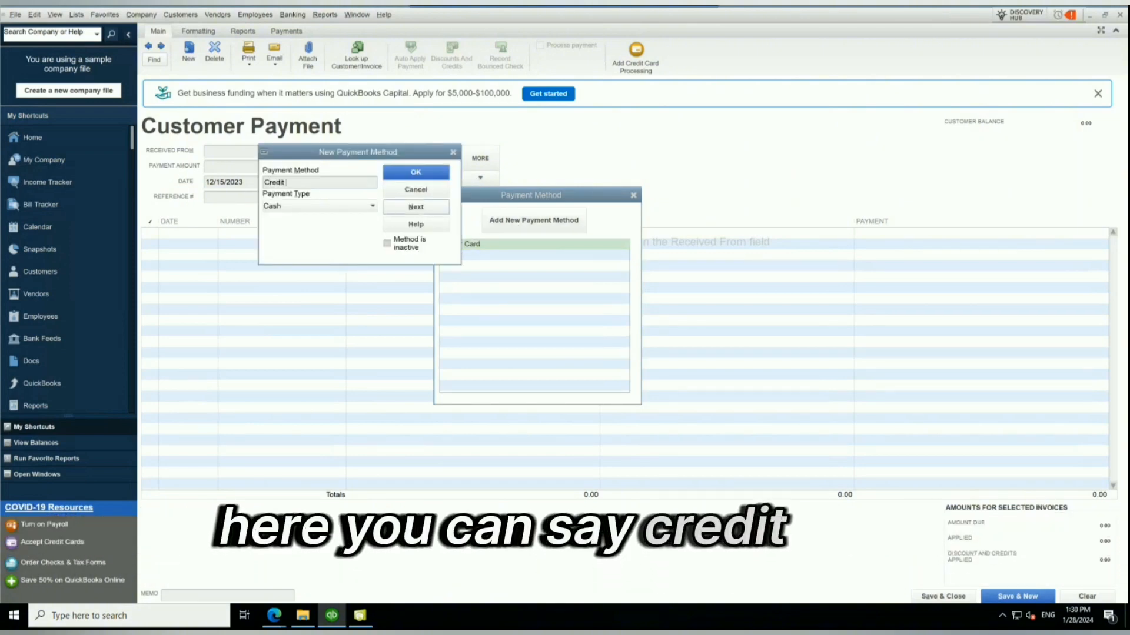
type(" Card")
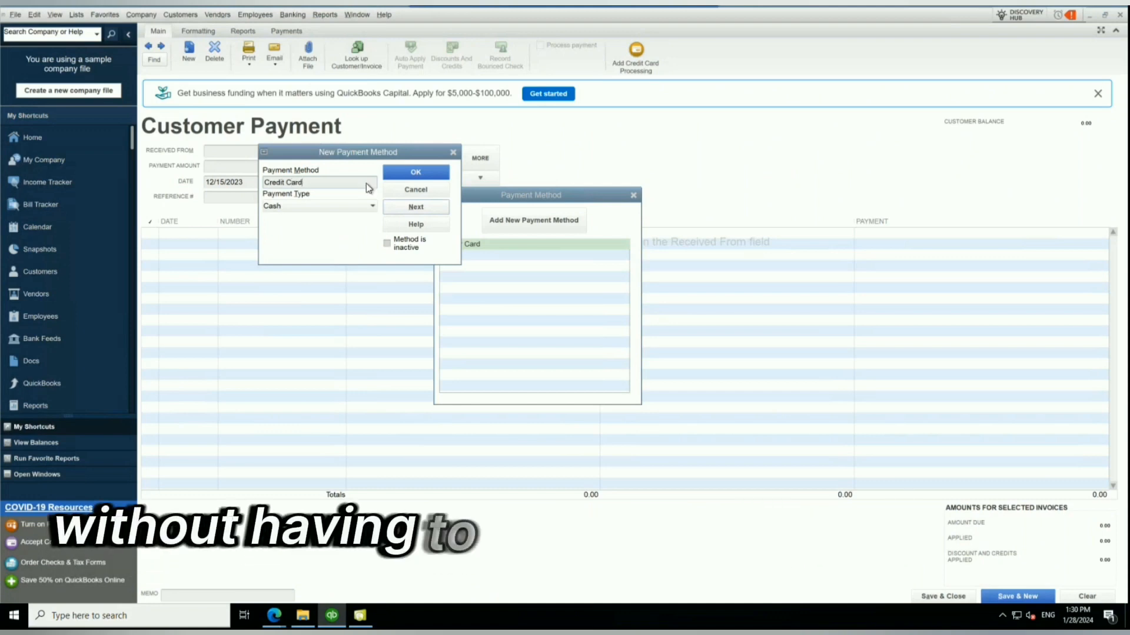
left_click(371, 206)
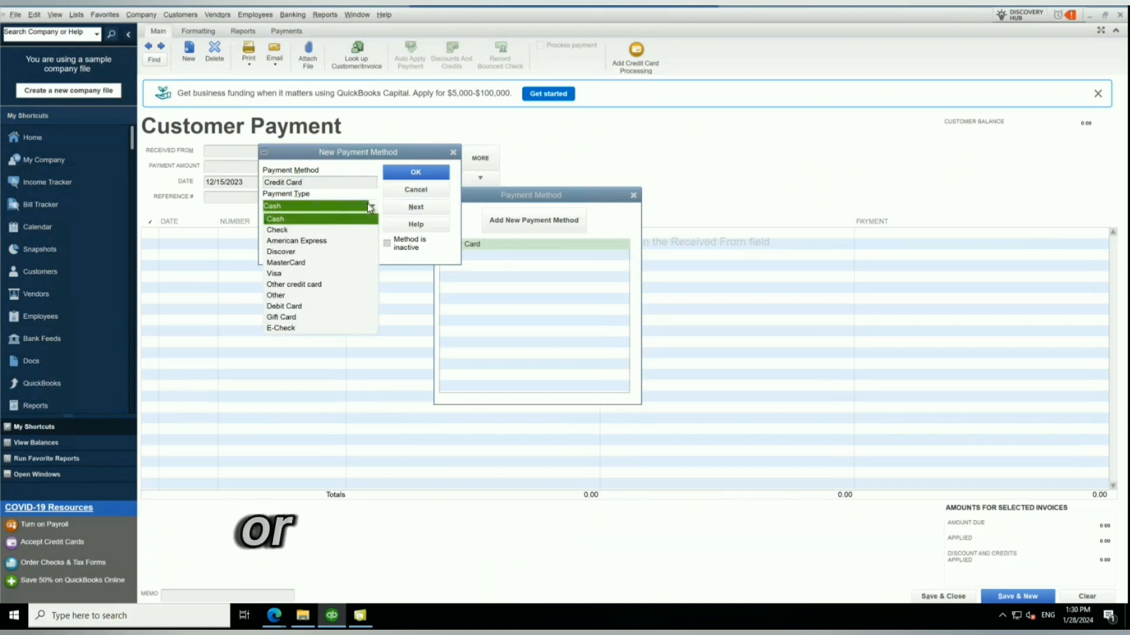
left_click(317, 284)
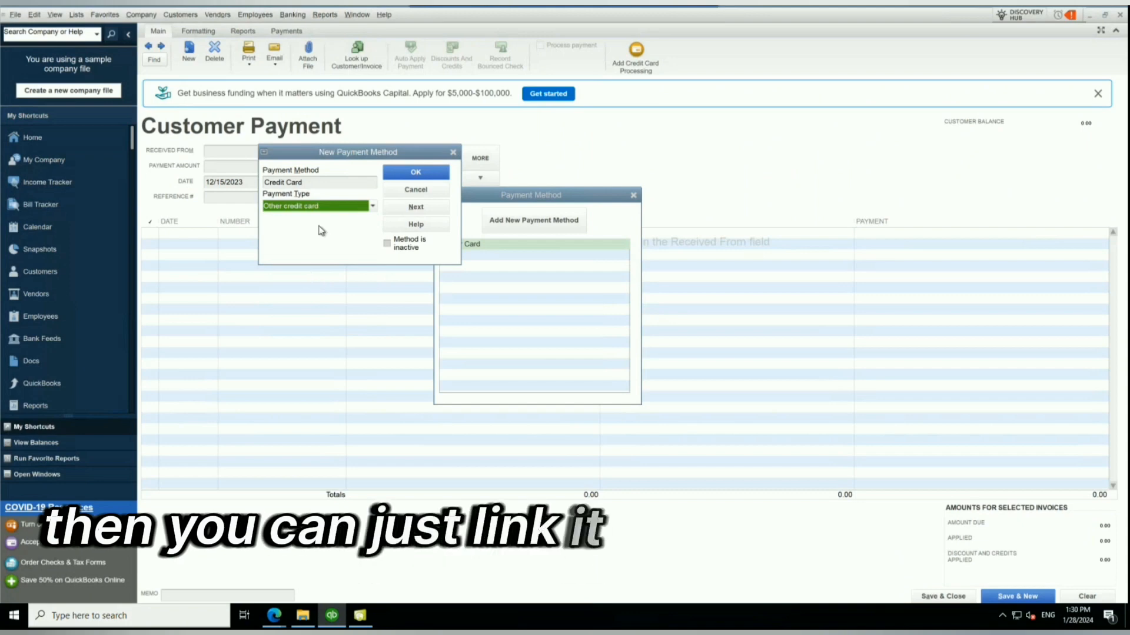
left_click(429, 174)
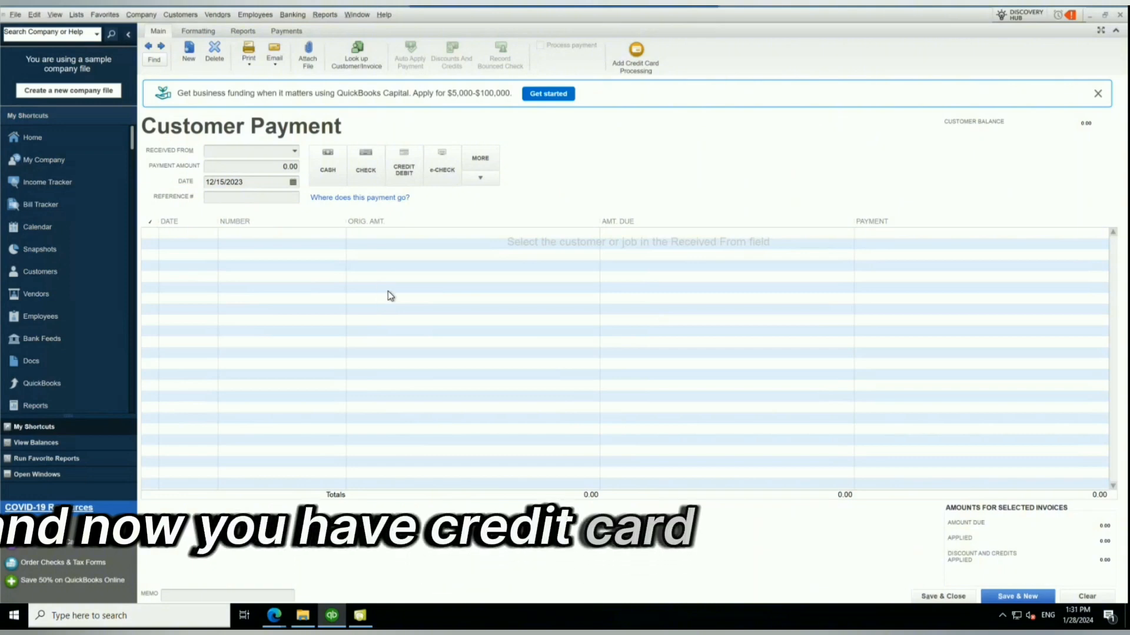
Open the Payment Method List and check the type of the Credit Card payment method.
left_click(76, 14)
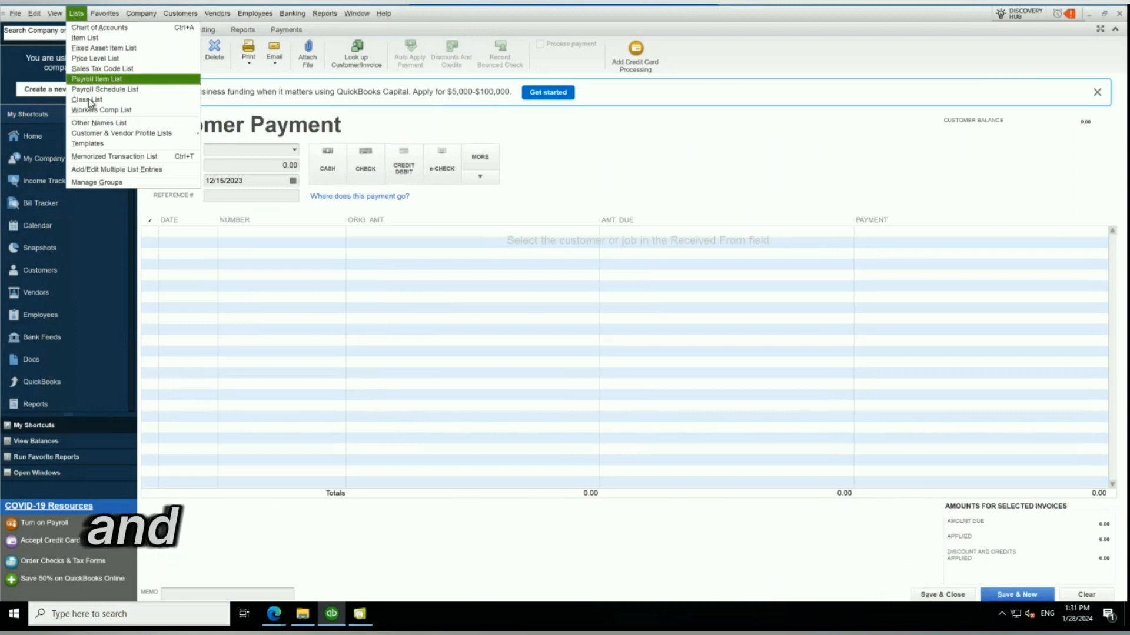
mouse_move(115, 135)
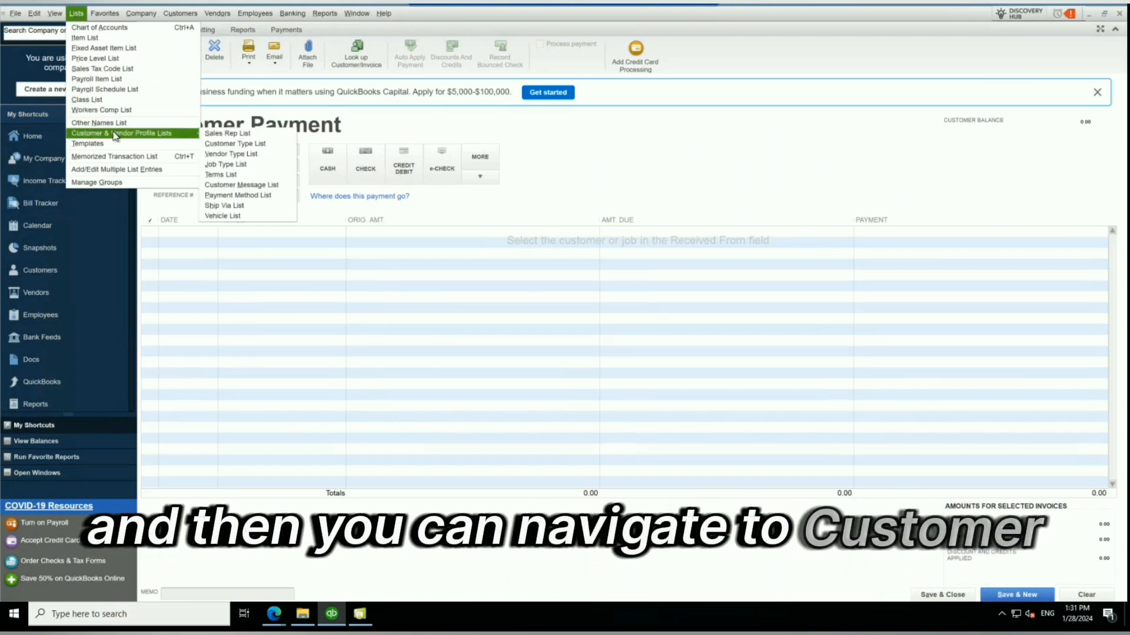
left_click(237, 195)
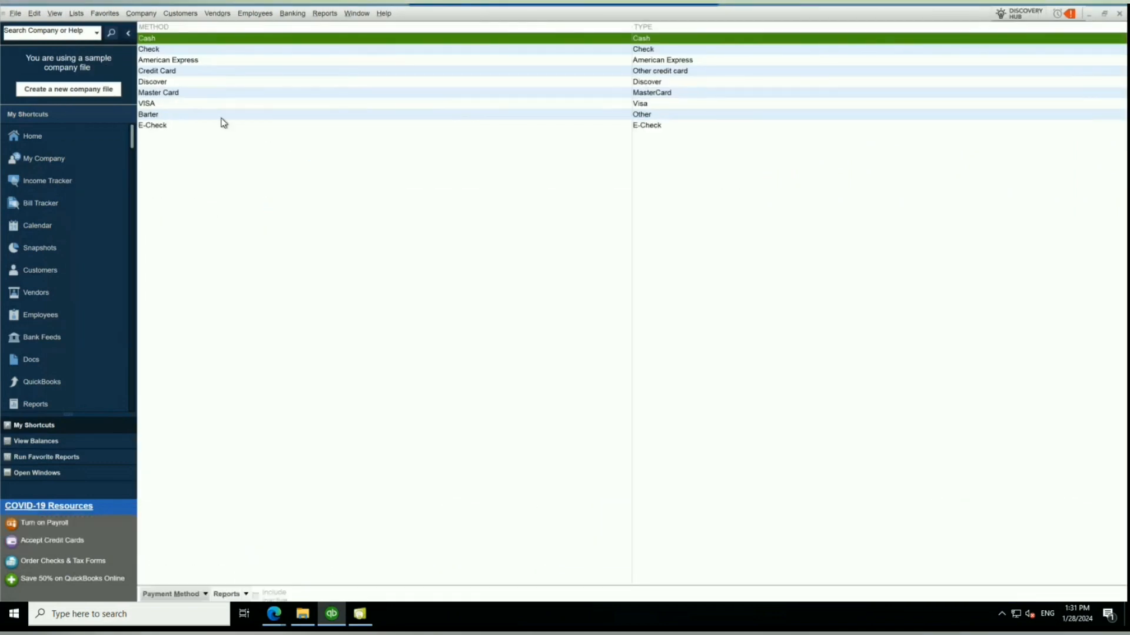
left_click(192, 72)
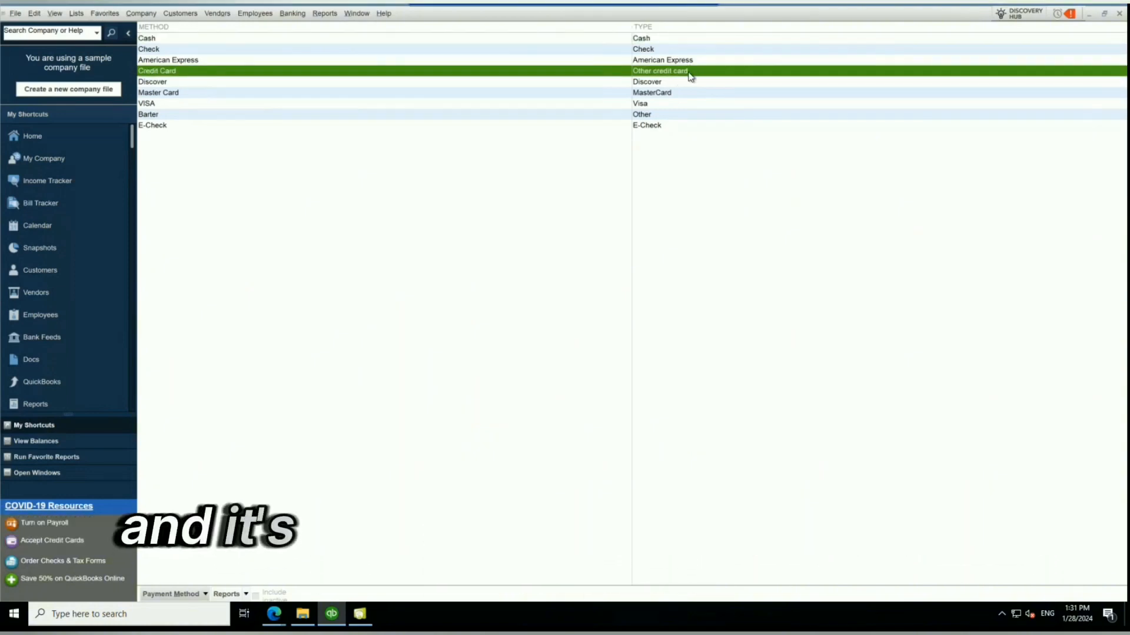
left_click(524, 154)
right_click(523, 156)
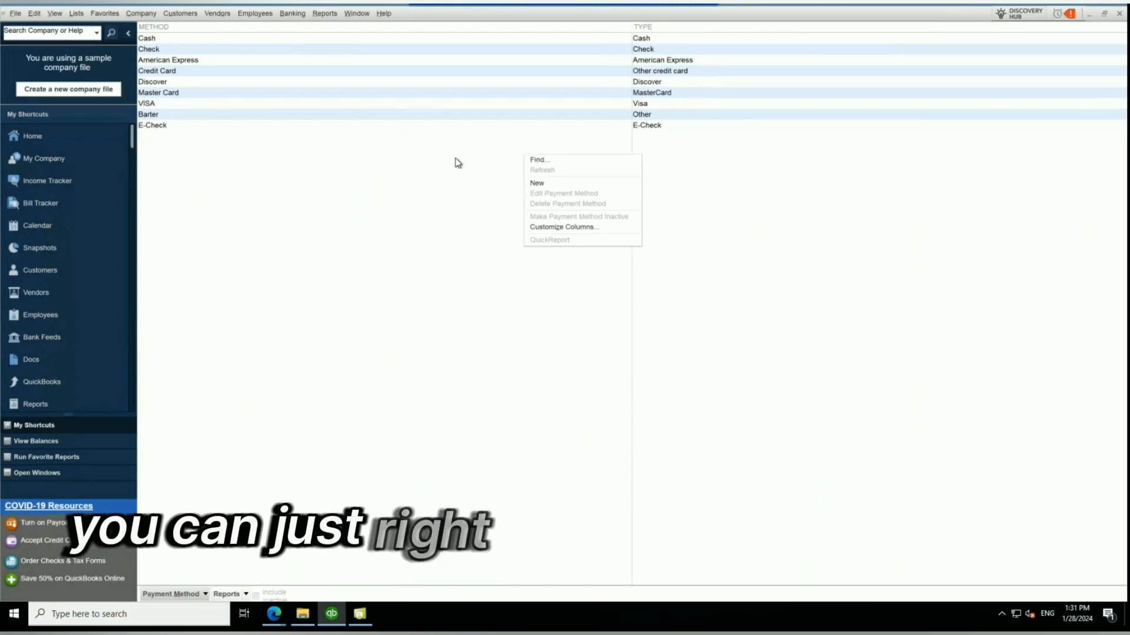
left_click(556, 186)
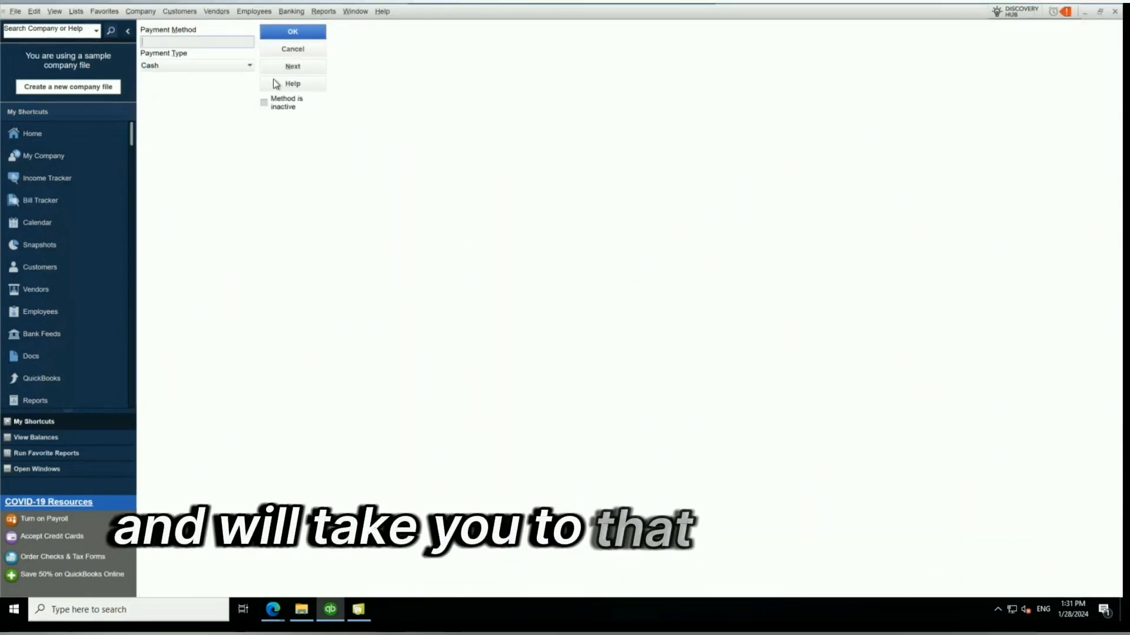
left_click(305, 49)
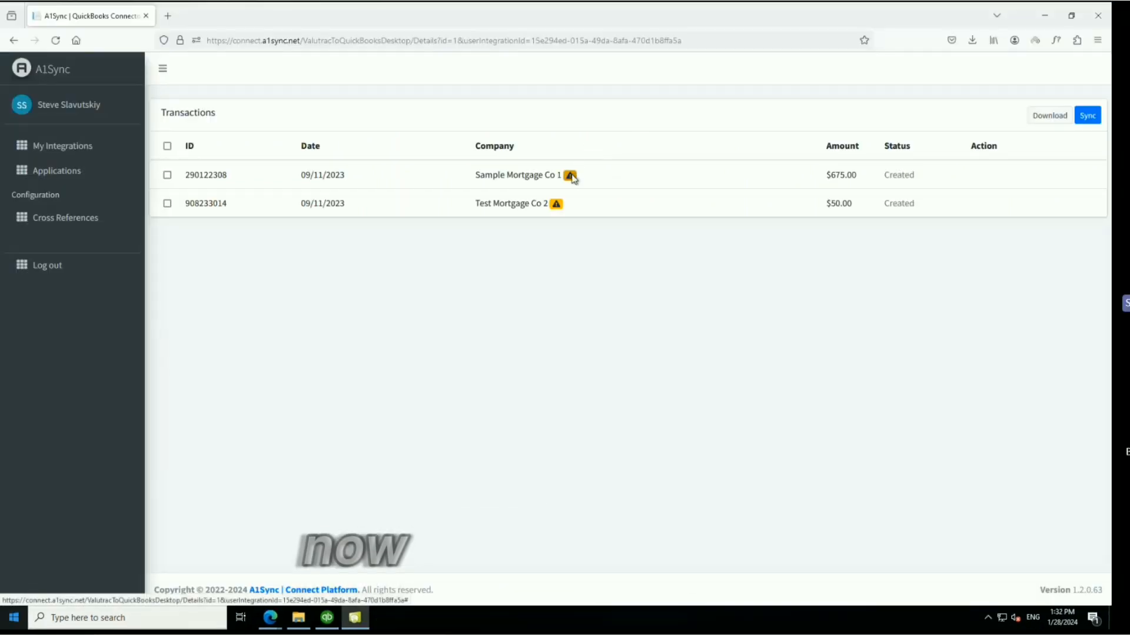
In A1Sync, add an item cross reference for Sample Mortgage Co 1 that maps FHA 1004 to <Create New...>.
left_click(570, 175)
left_click(548, 174)
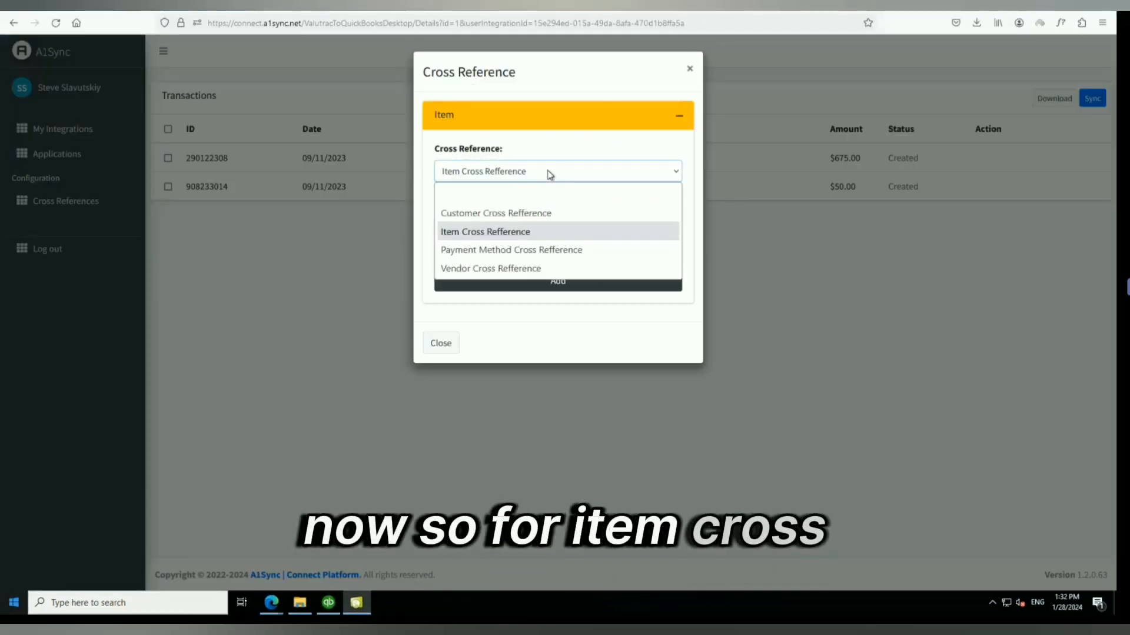
left_click(526, 237)
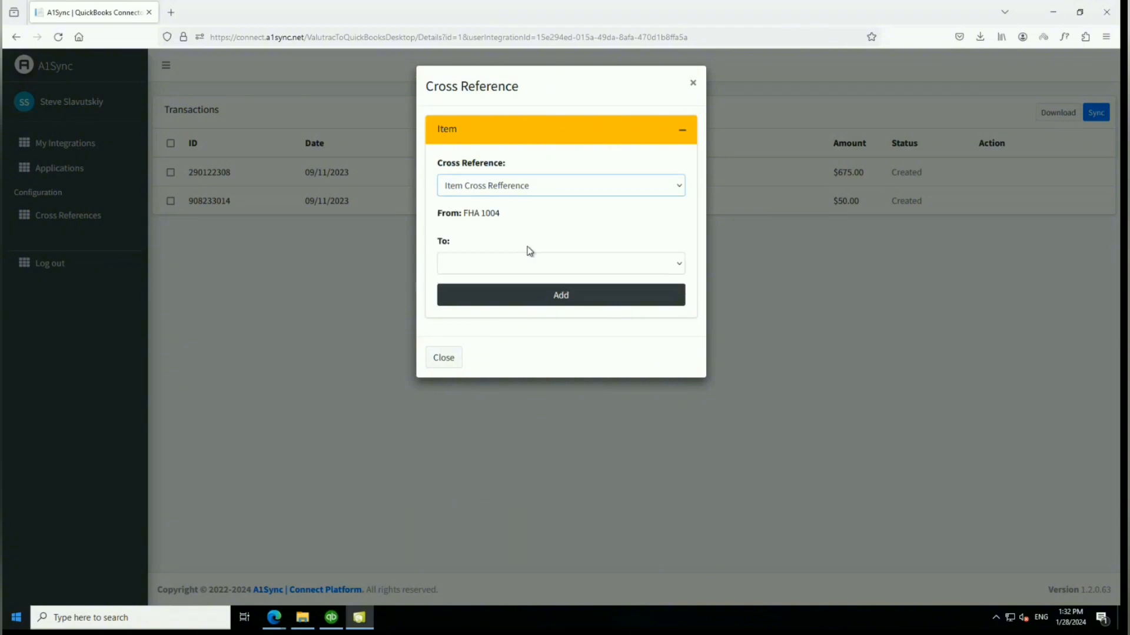
left_click(511, 263)
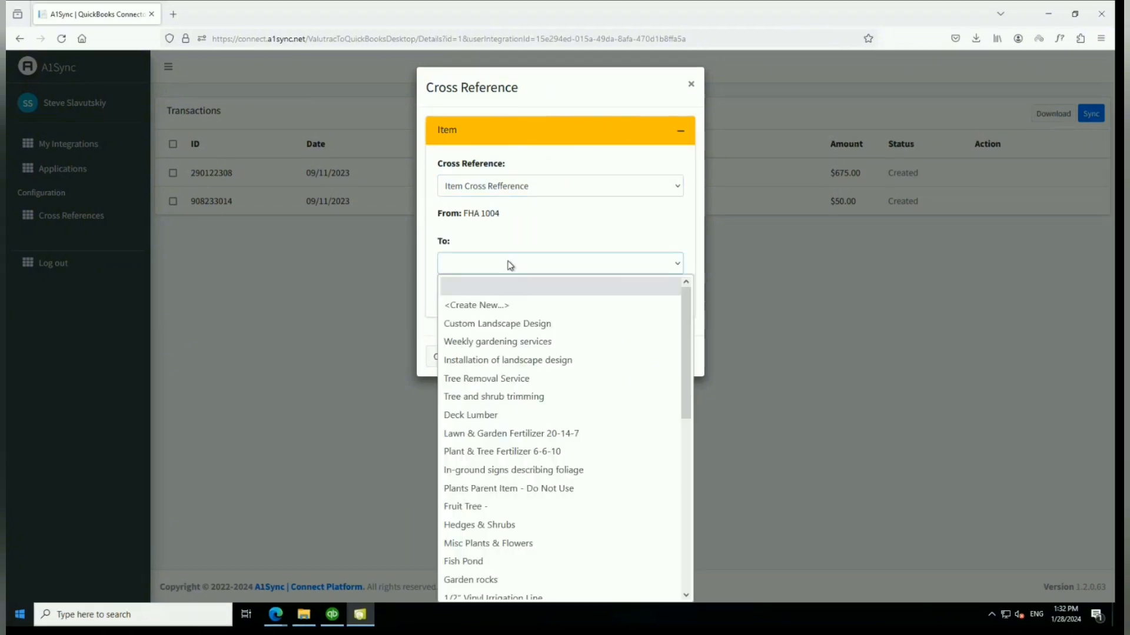
left_click(522, 203)
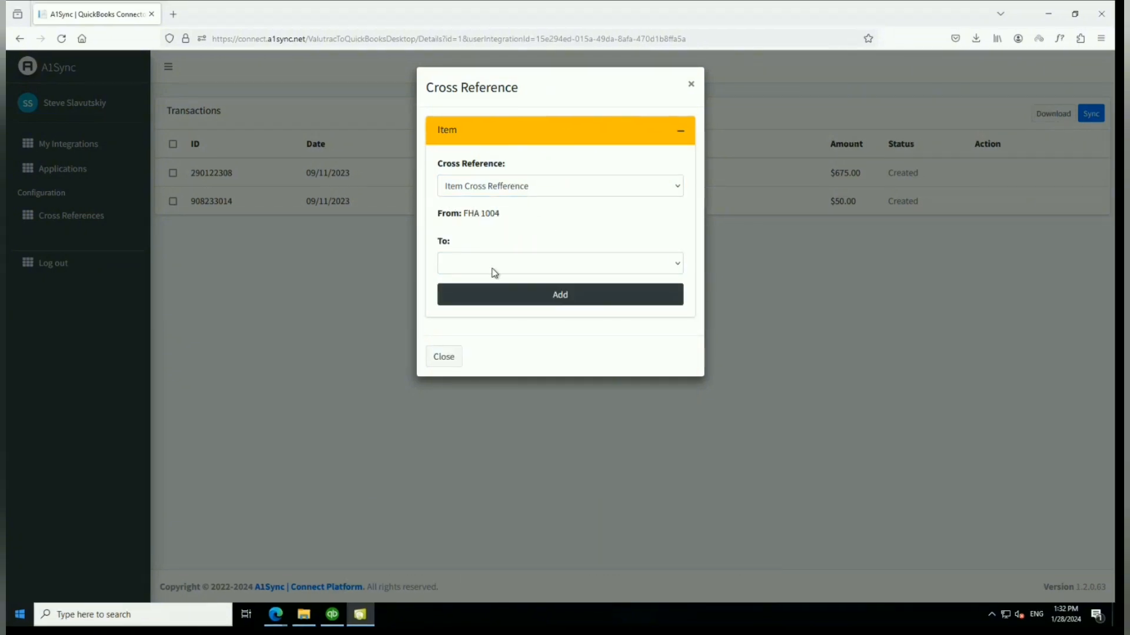
left_click(506, 263)
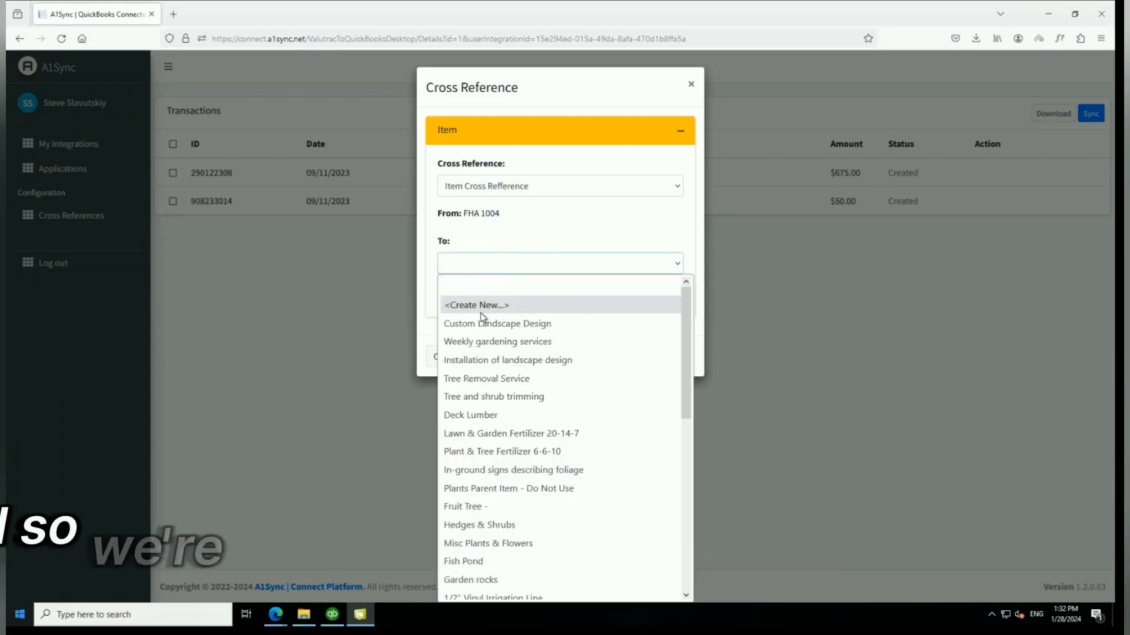
left_click(481, 306)
left_click(557, 296)
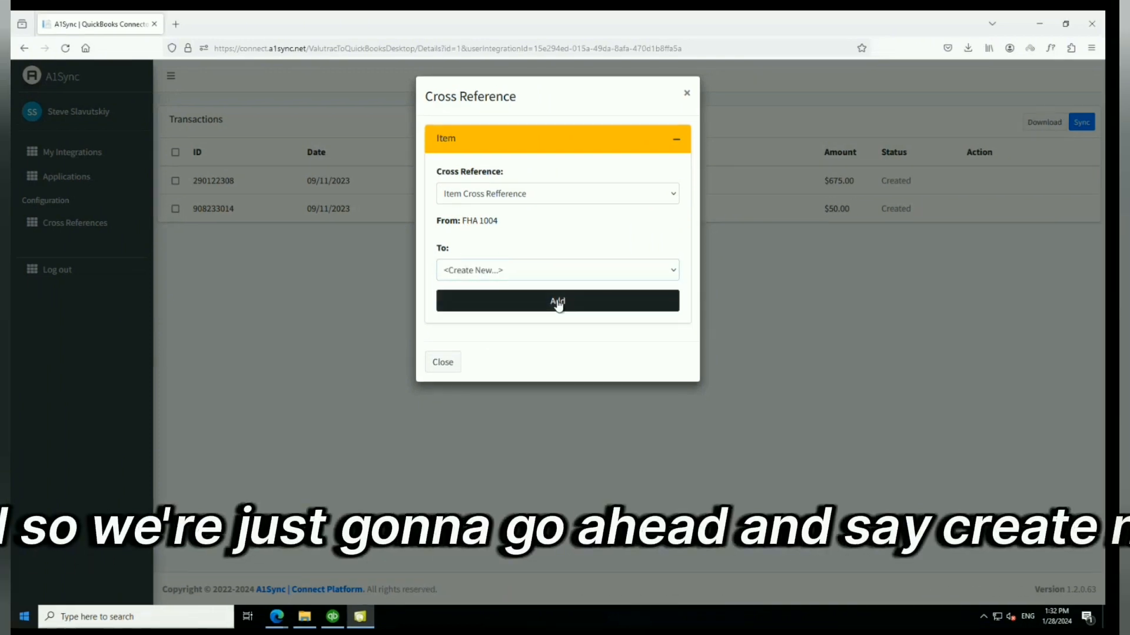
left_click(446, 230)
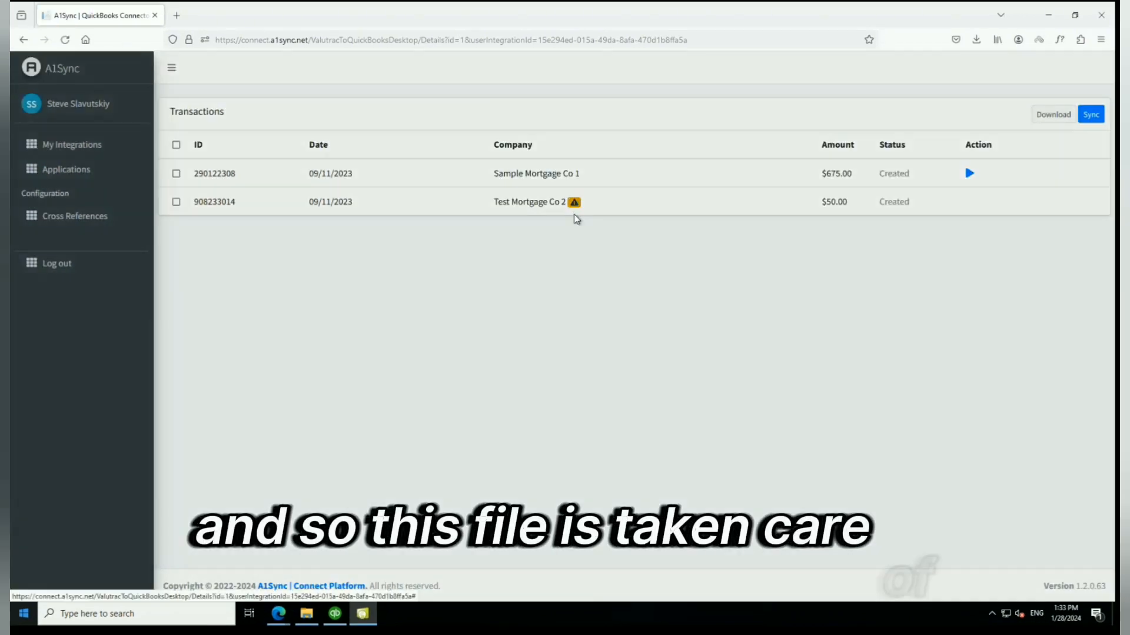
Open the missing cross references of Test Mortgage Co 2 and set its customer mapping to <Create New...>.
left_click(574, 203)
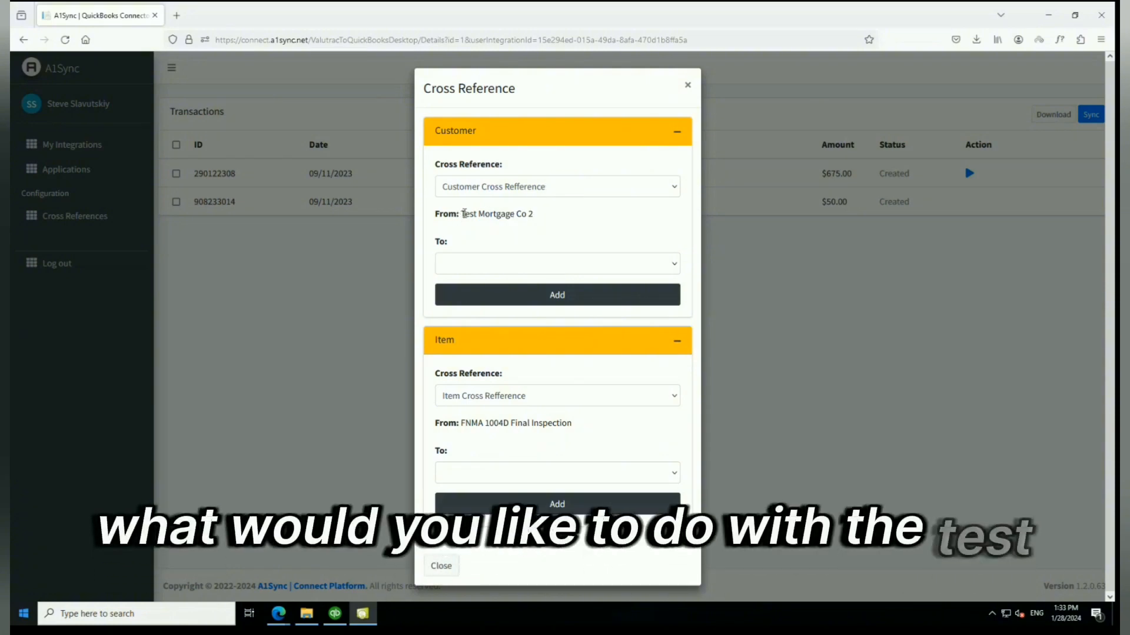
left_click_drag(462, 214, 542, 216)
left_click(525, 266)
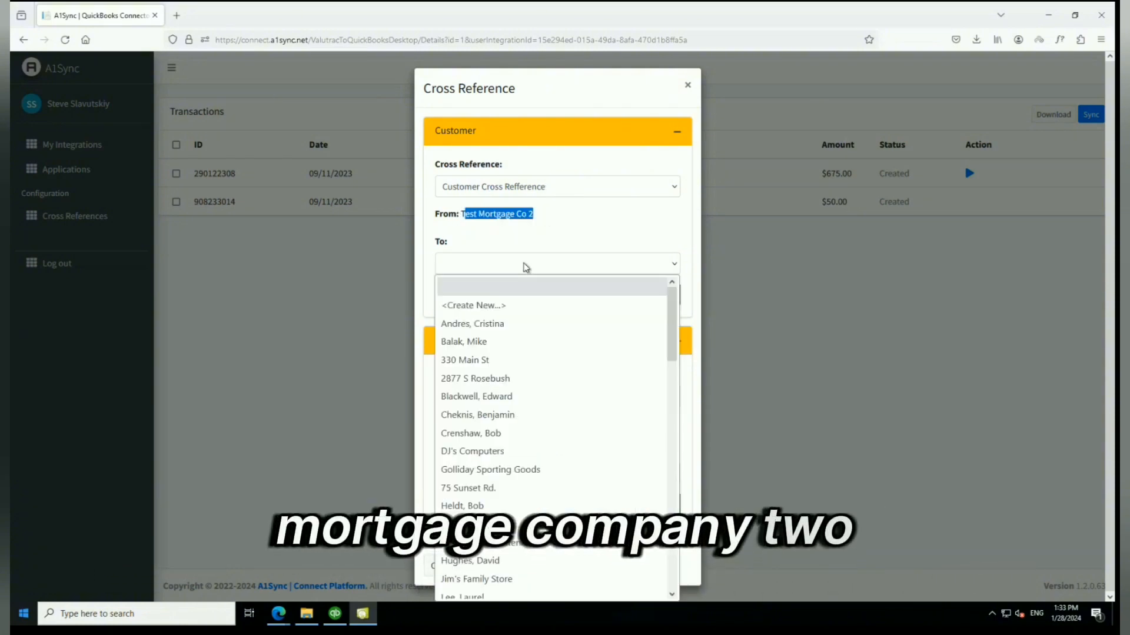
left_click(487, 307)
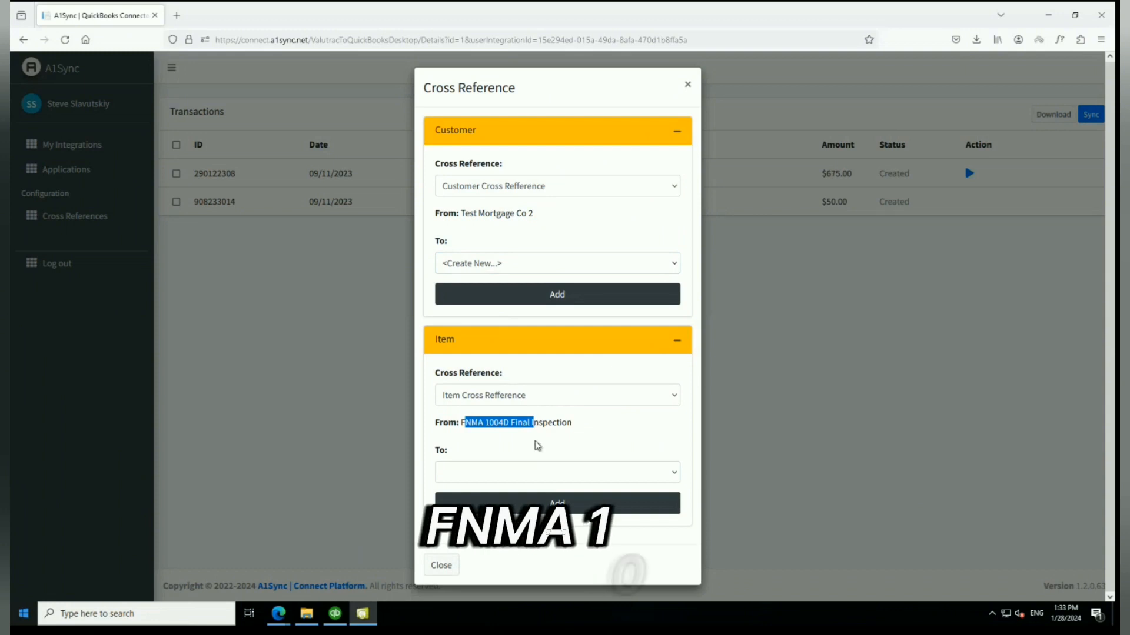
Map the item FNMA 1004D Final Inspection to <Create New...> and add both the item and customer cross references.
left_click(520, 479)
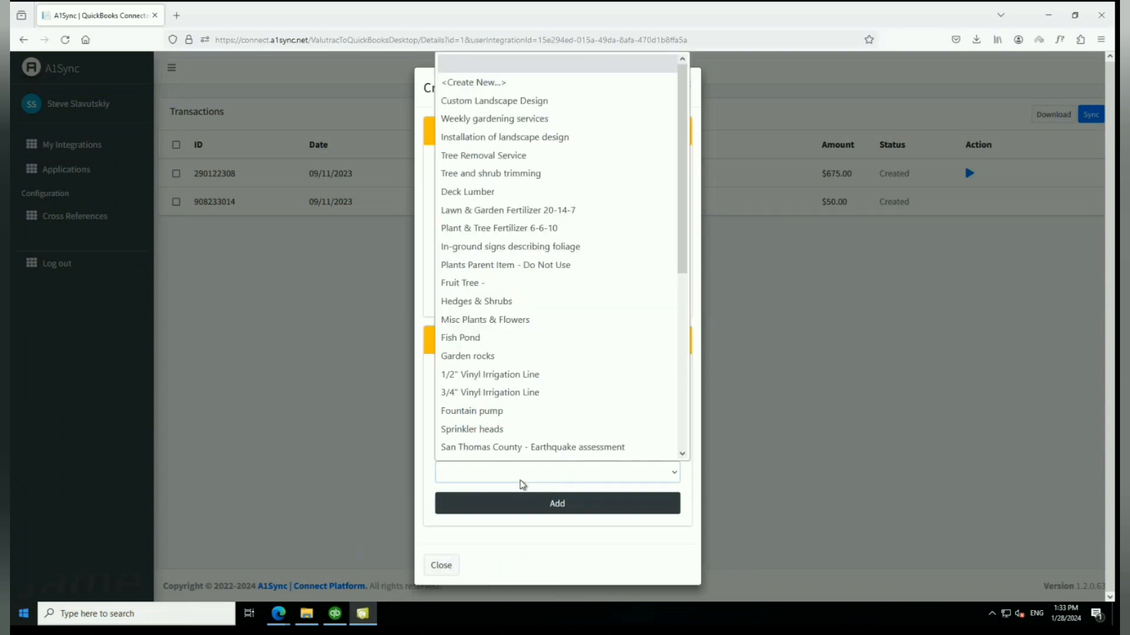
left_click(474, 83)
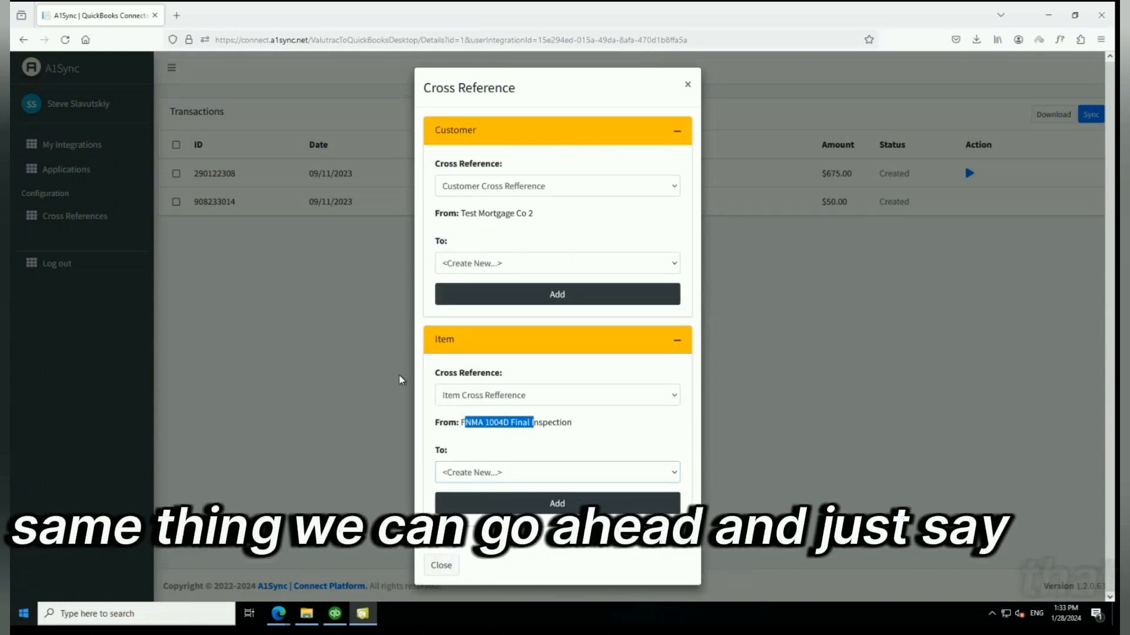
left_click_drag(560, 422, 597, 426)
left_click(559, 505)
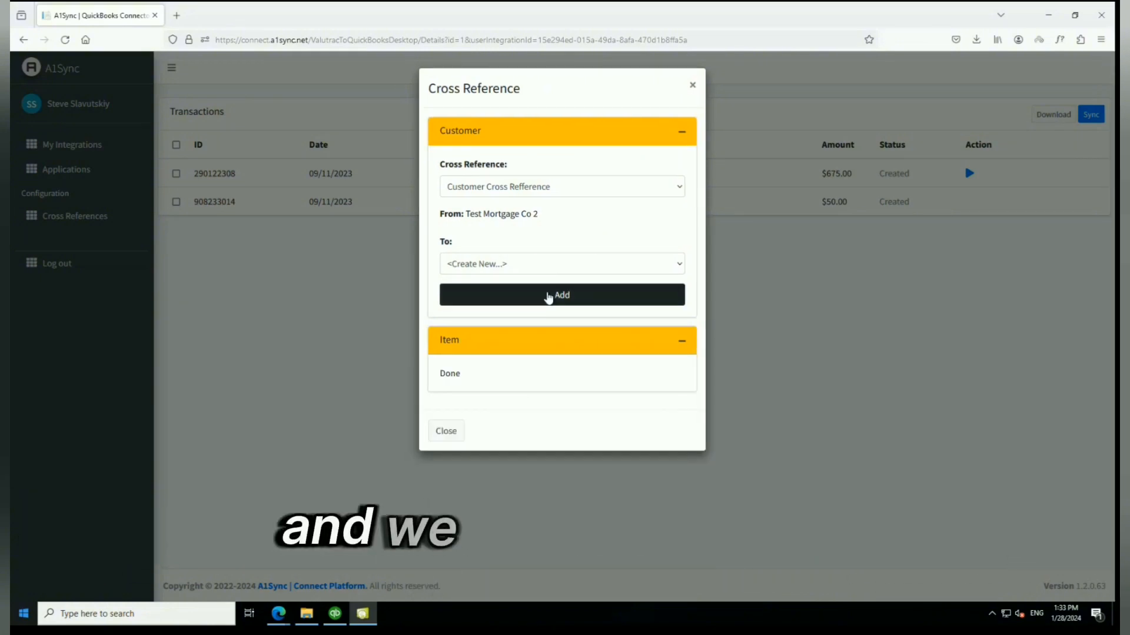
left_click(550, 294)
left_click(436, 299)
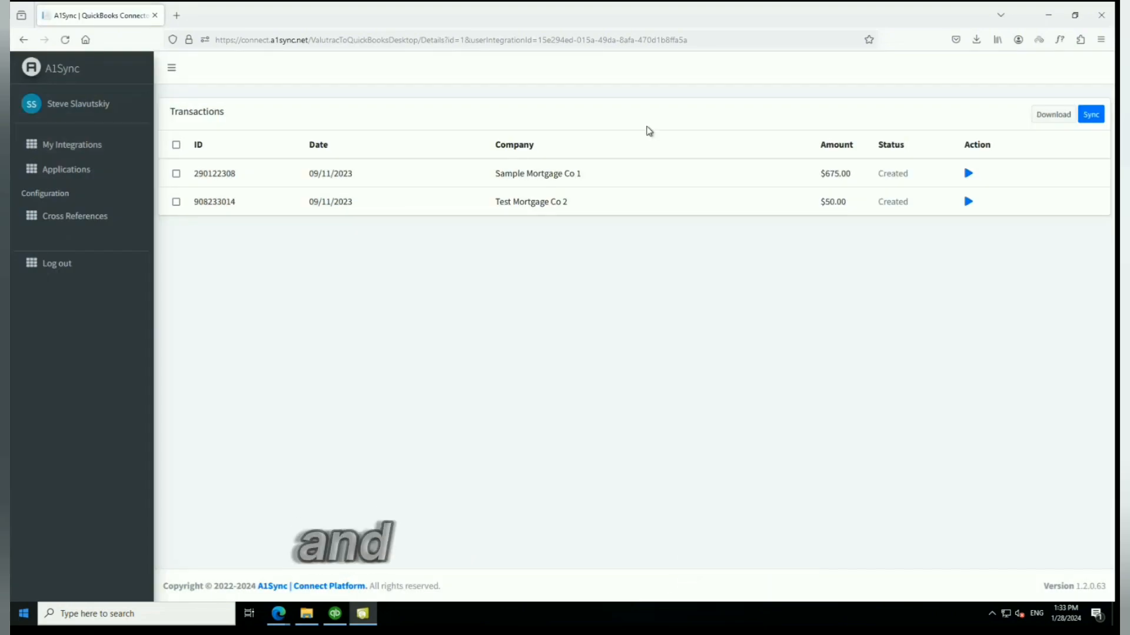
Select both the Sample Mortgage Co 1 and Test Mortgage Co 2 transactions and sync them to QuickBooks.
left_click(176, 145)
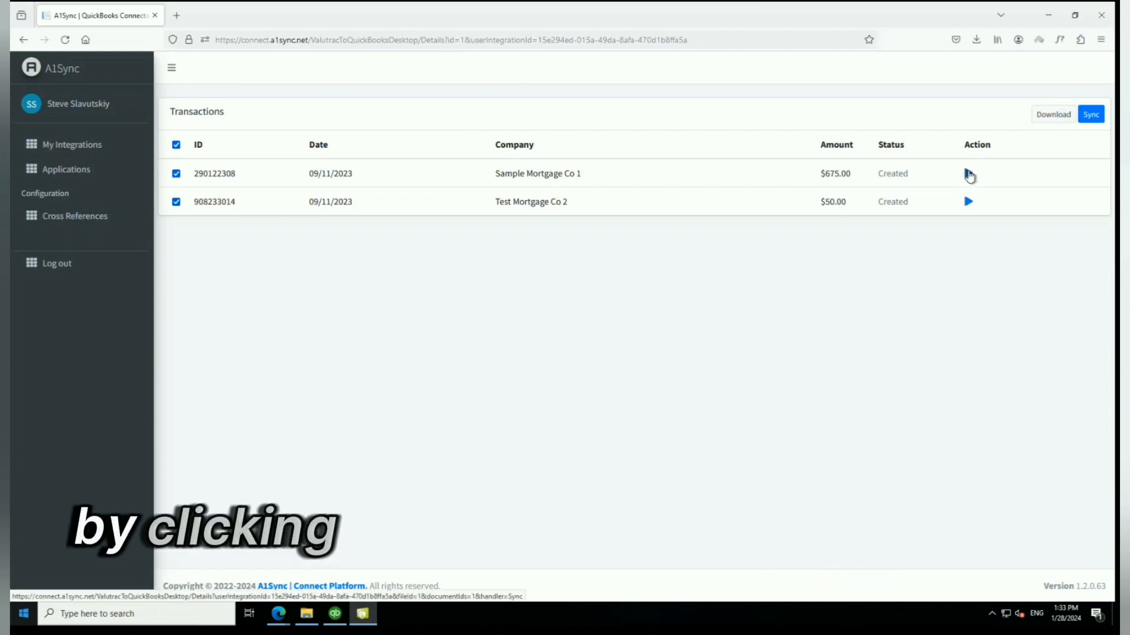
left_click(1090, 114)
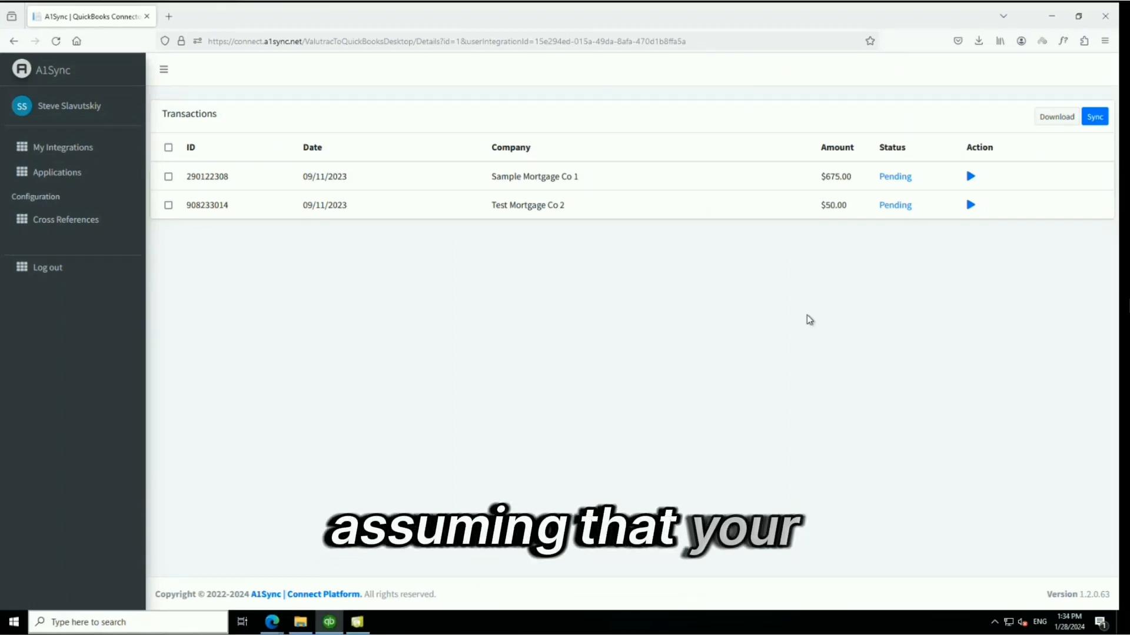
right_click(852, 284)
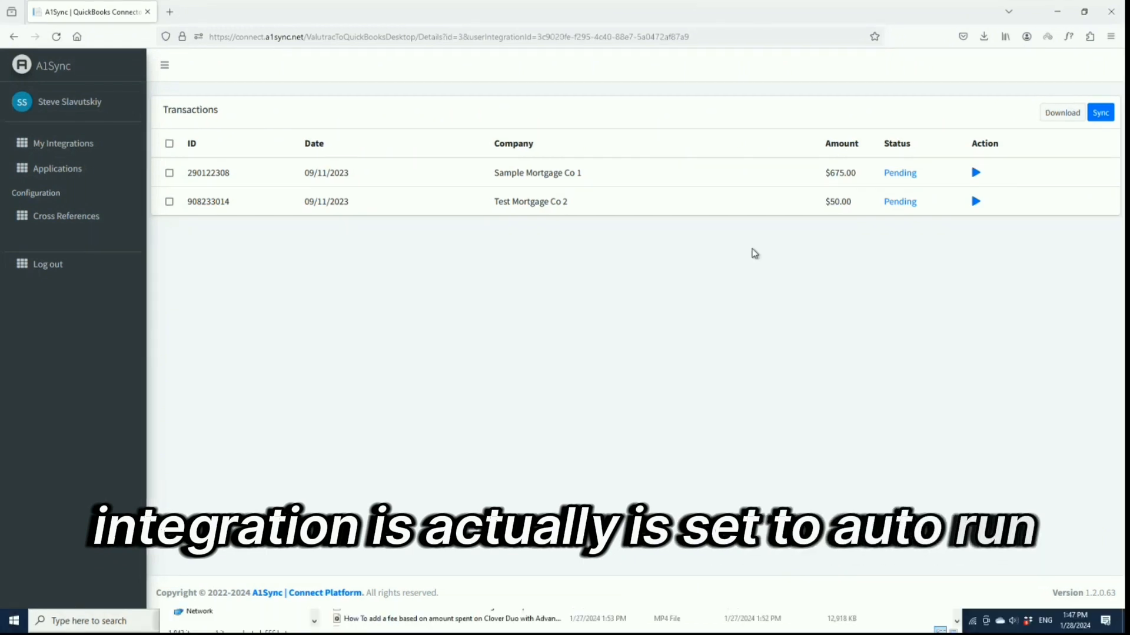
right_click(752, 251)
left_click(825, 261)
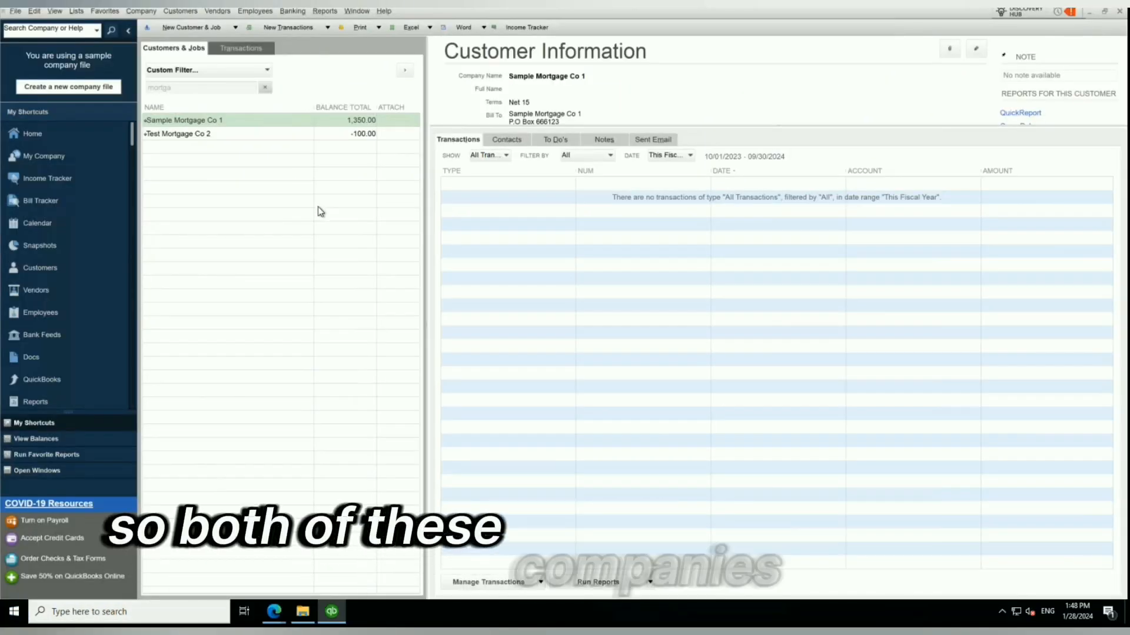
Switch to QuickBooks Desktop and view Sample Mortgage Co 1's transactions for all dates.
left_click(250, 111)
left_click(671, 155)
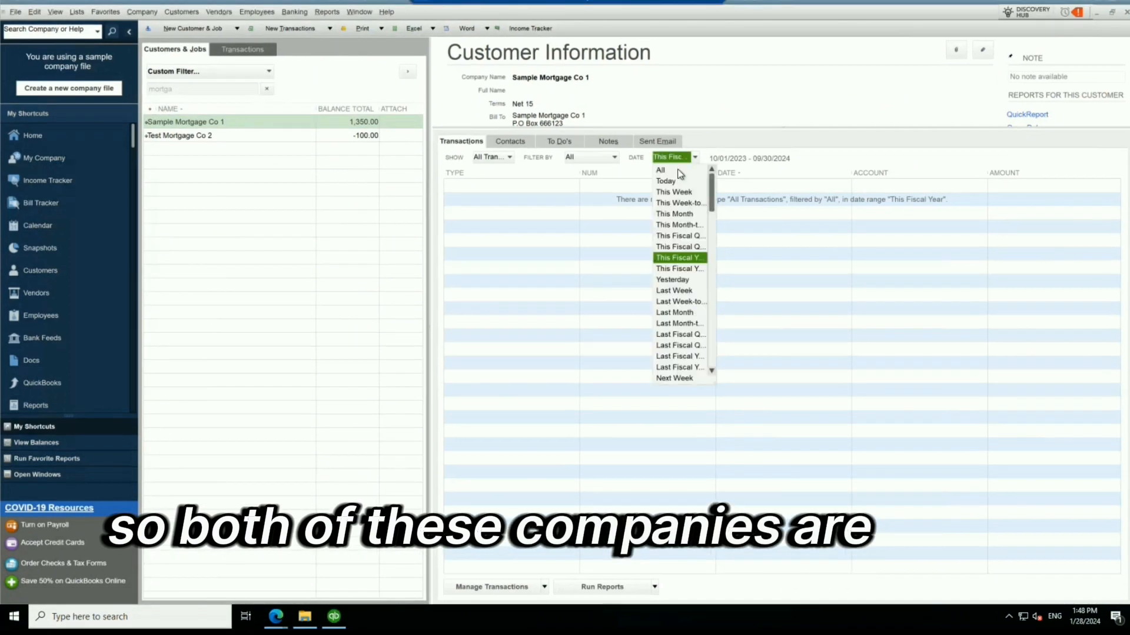
left_click(662, 166)
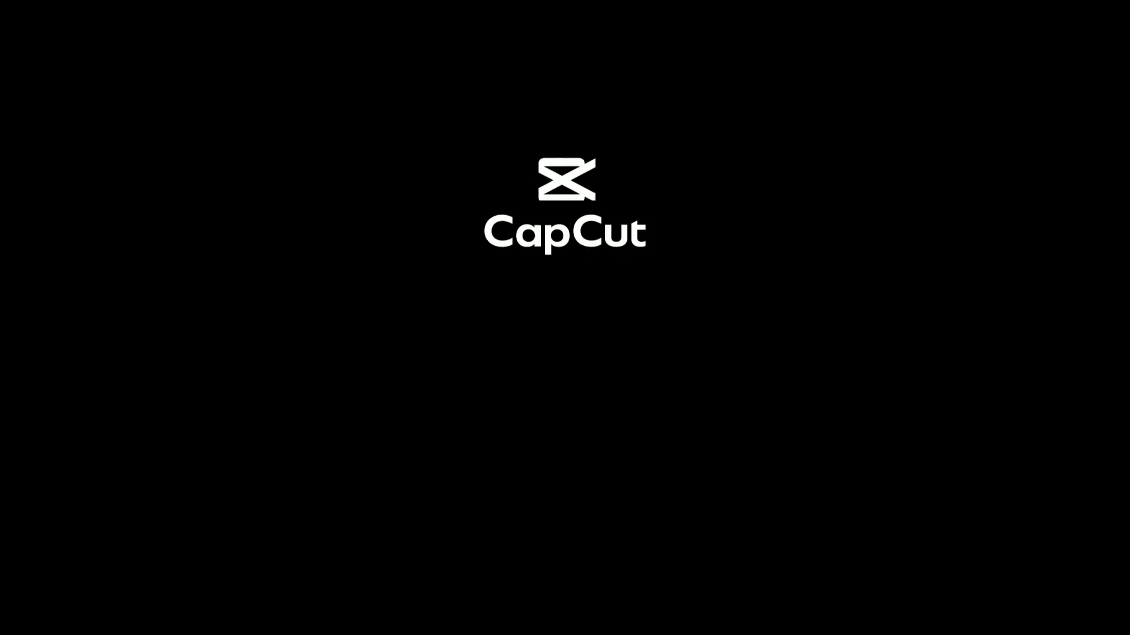